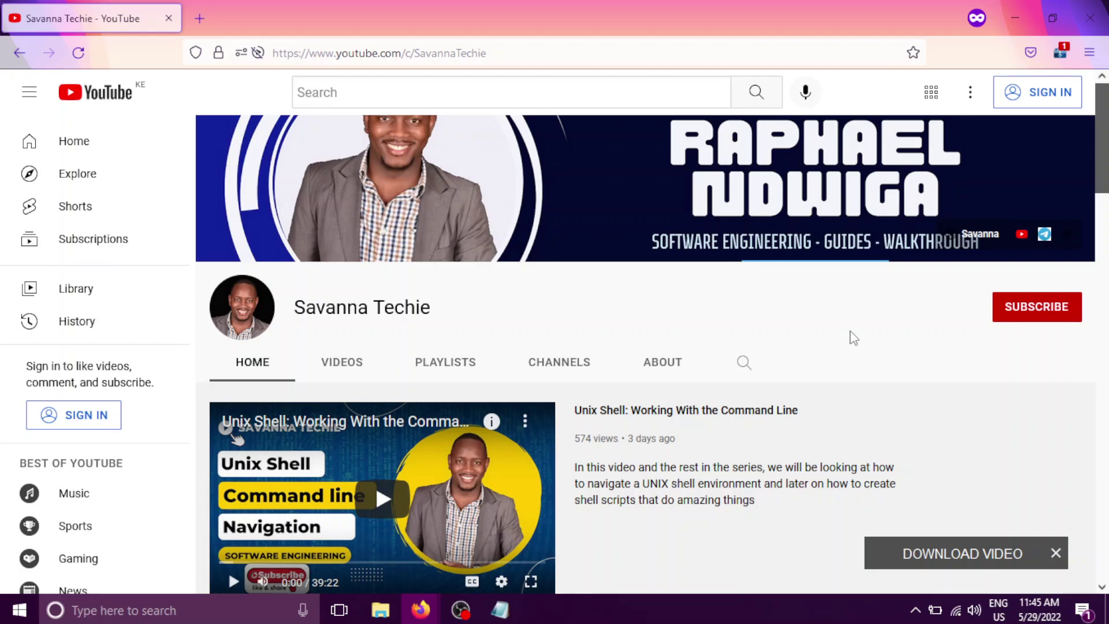
- Open File Explorer and inspect the folder-background context menu
scroll(854, 338, "down", 2)
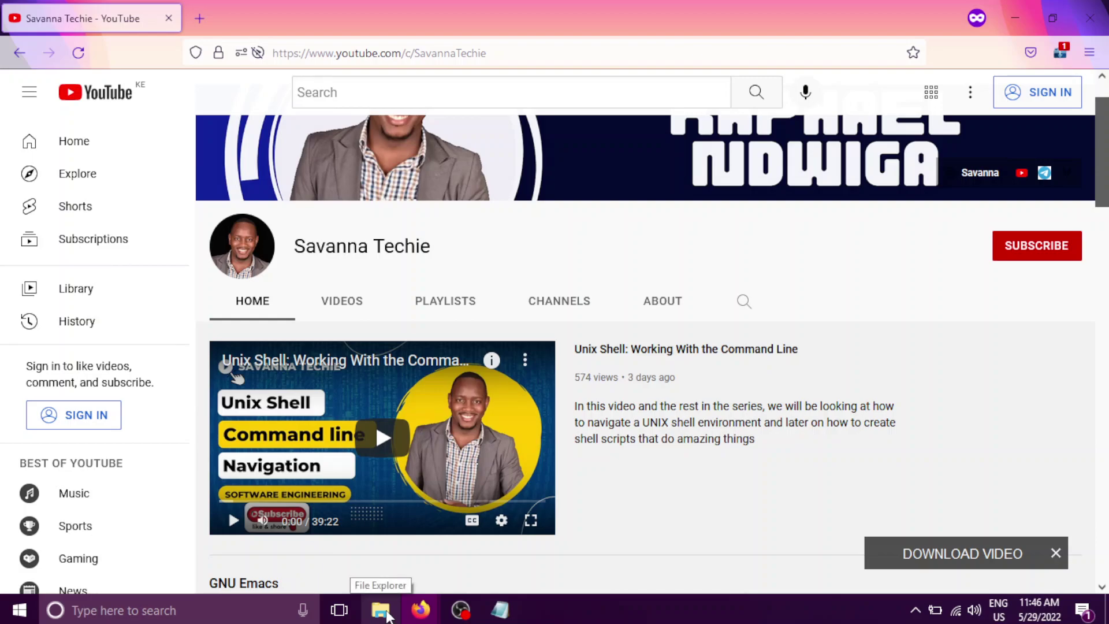
left_click(386, 613)
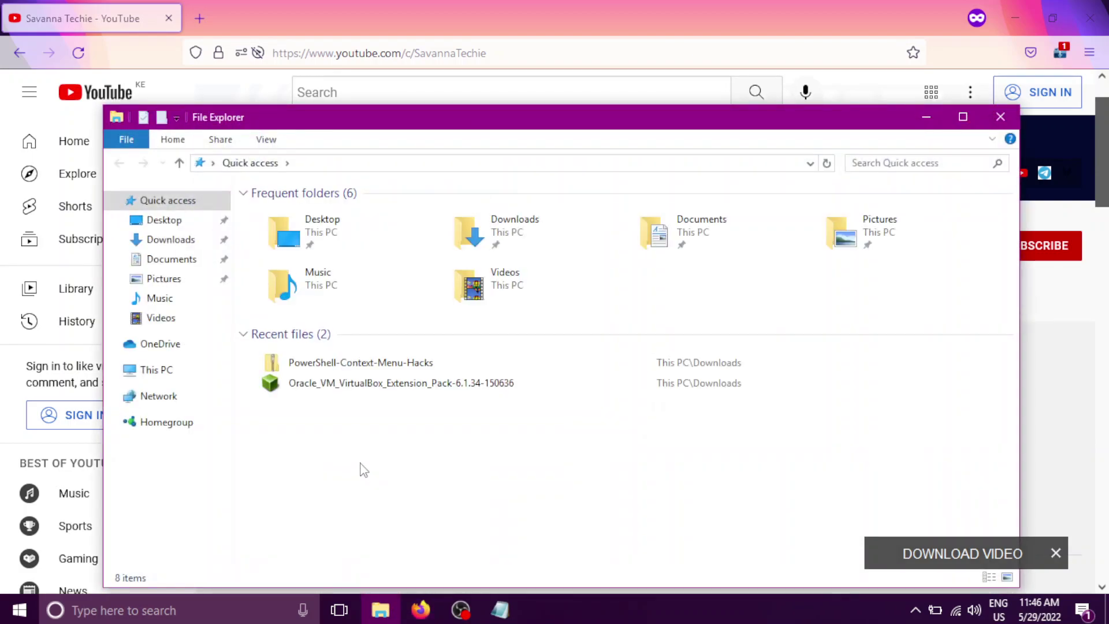
right_click(362, 469)
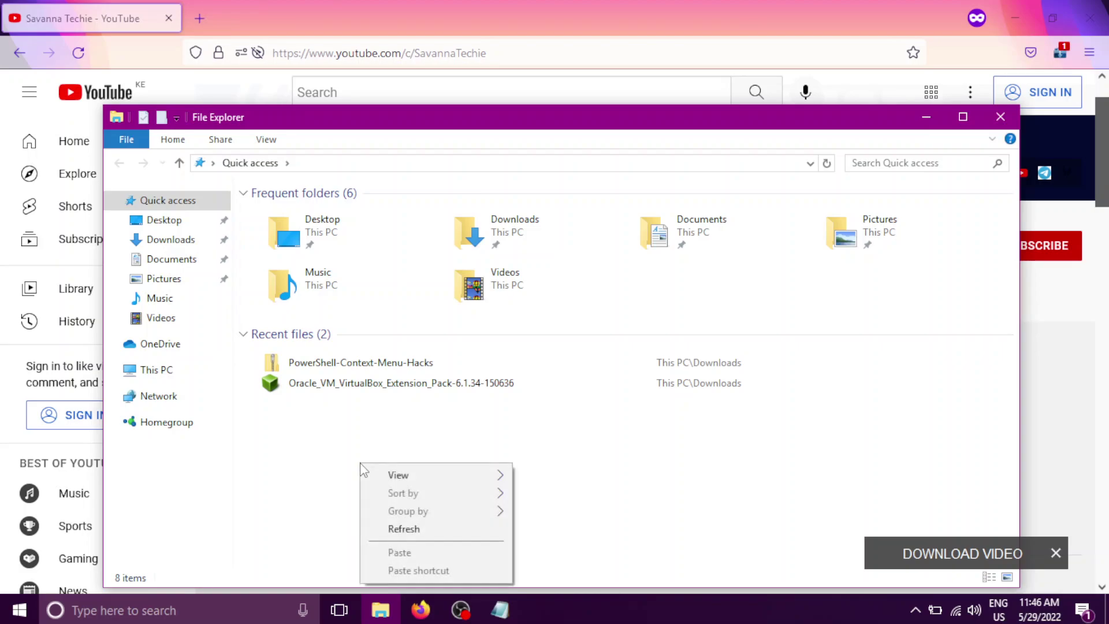
left_click(292, 440)
- Minimize the browser, check the desktop menu, then confirm Pictures' background menu lacks PowerShell
left_click(1023, 7)
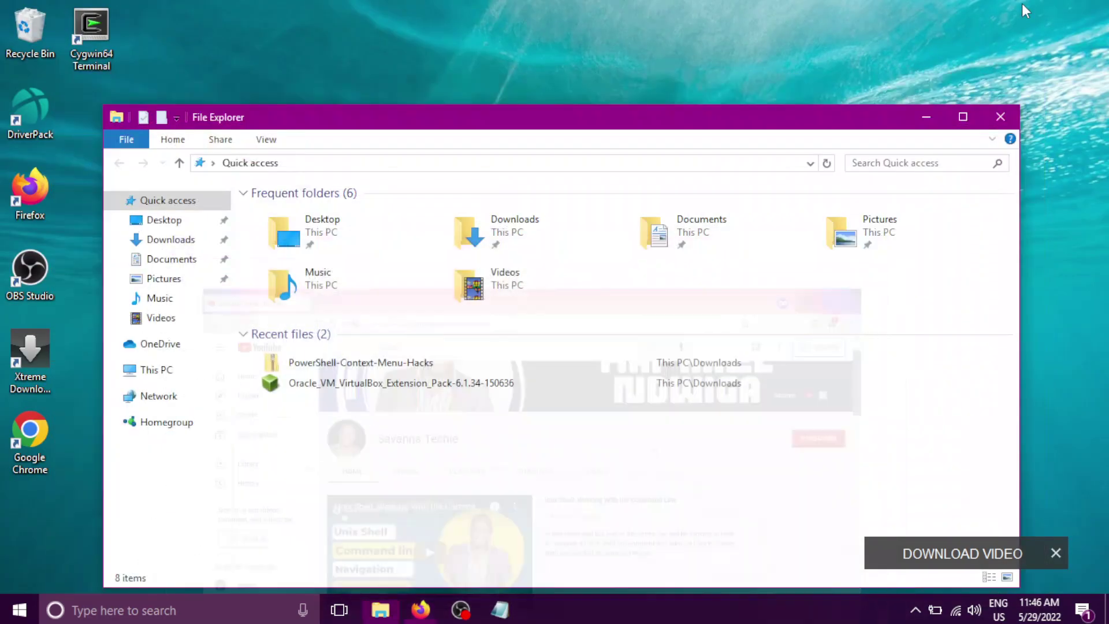
right_click(590, 37)
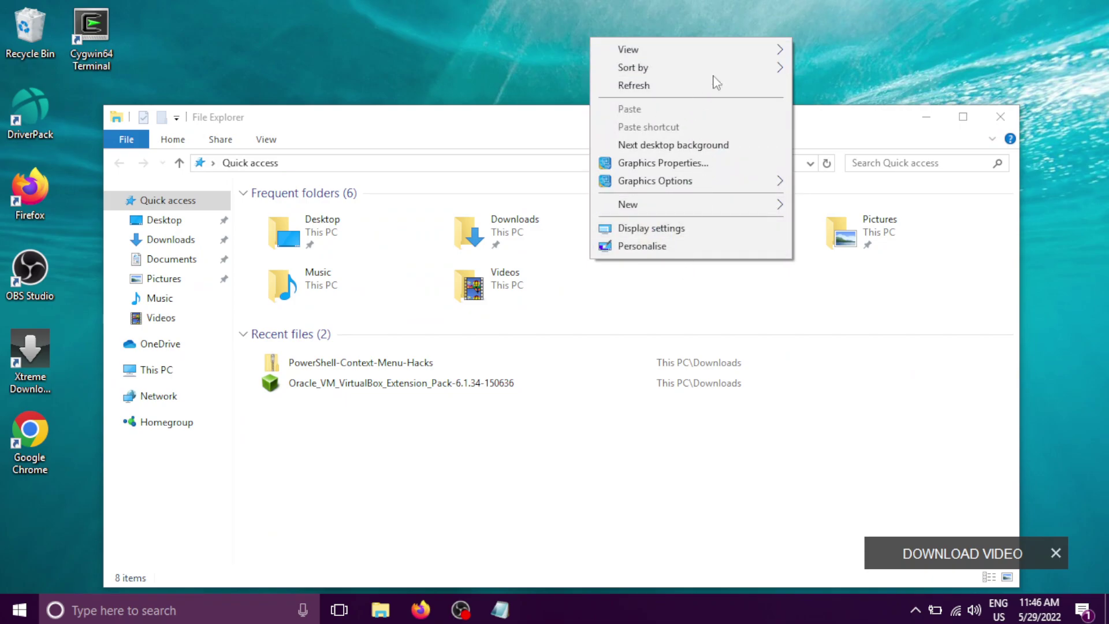
left_click(442, 525)
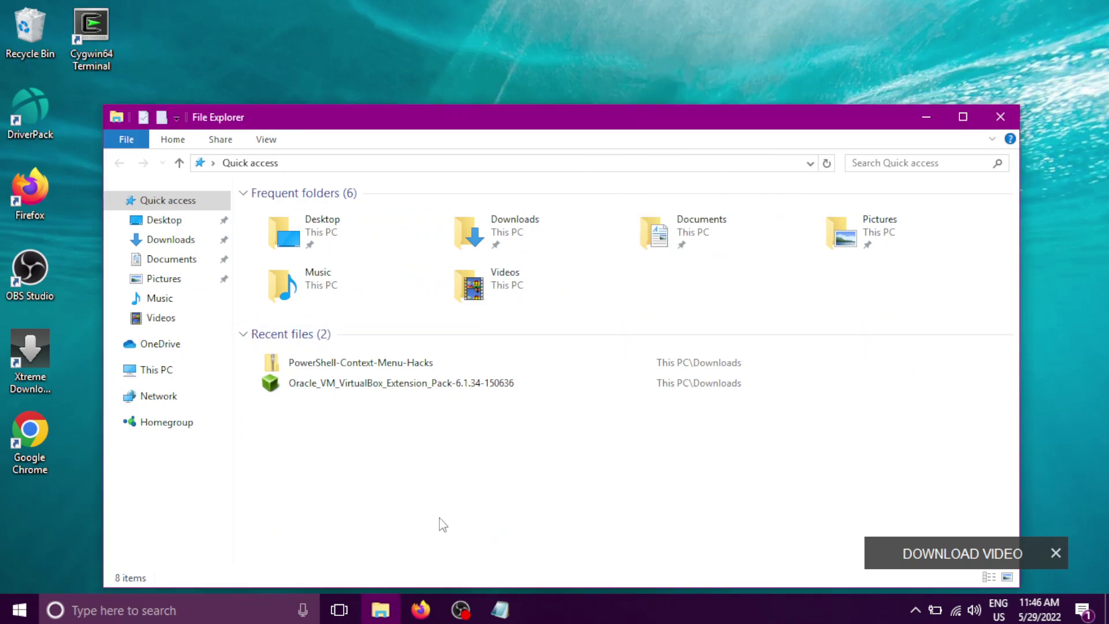
left_click(174, 282)
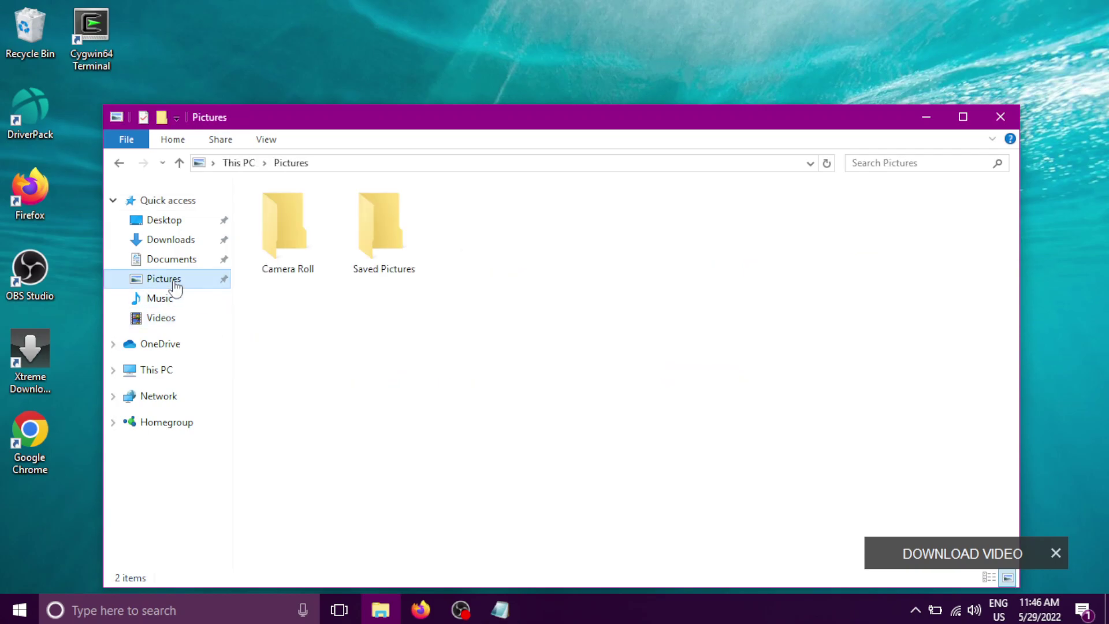
right_click(620, 313)
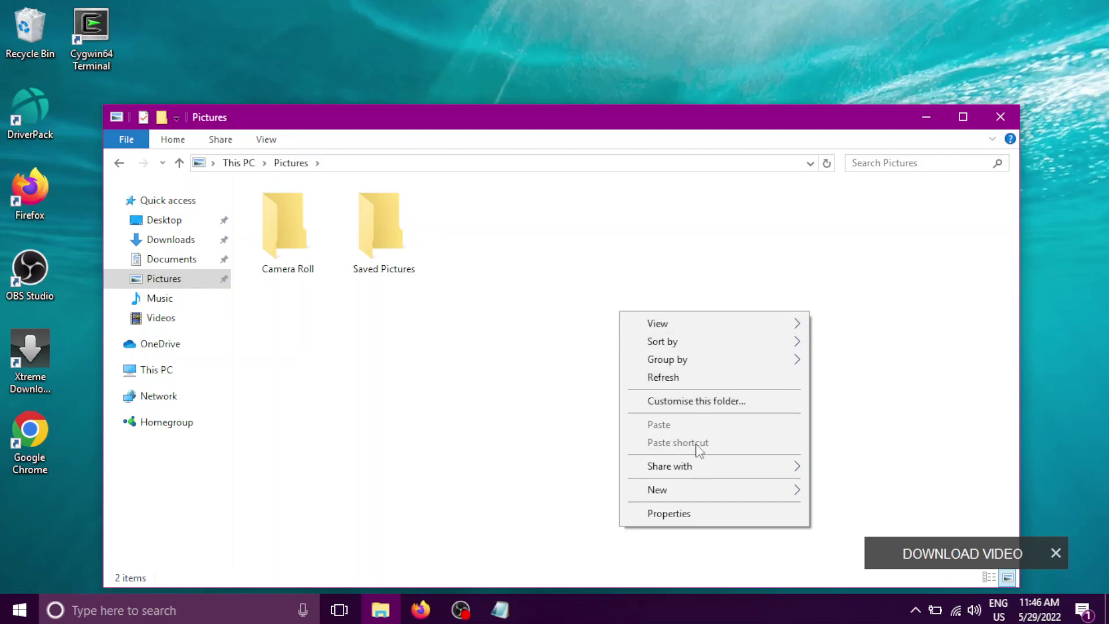
left_click(550, 368)
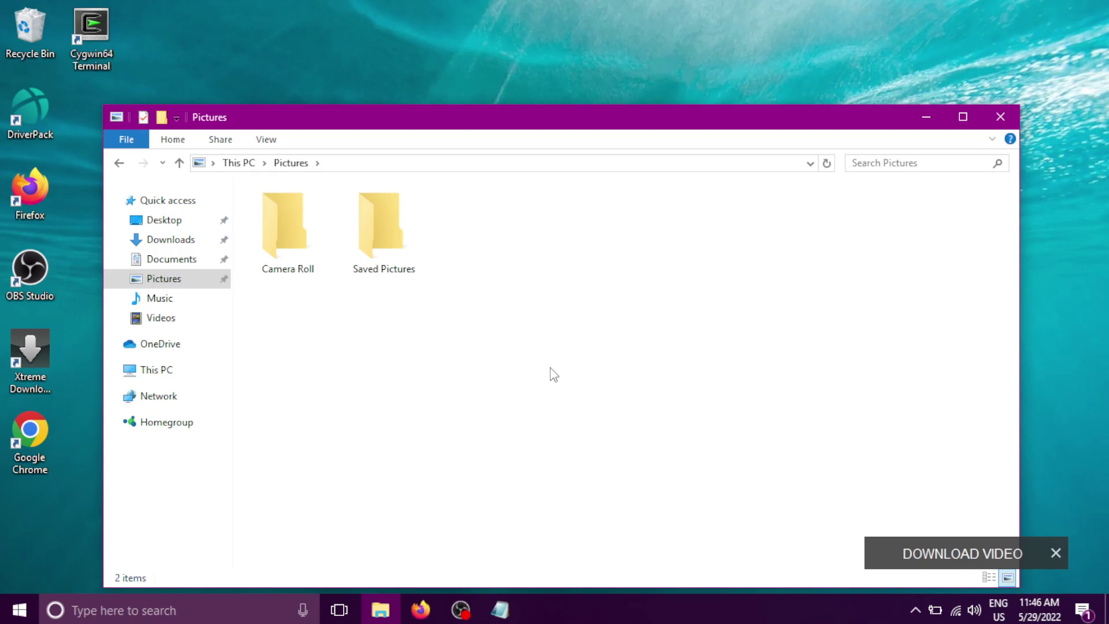
- Search the Start menu for regedit, then close the Registry Editor that opens
left_click(160, 611)
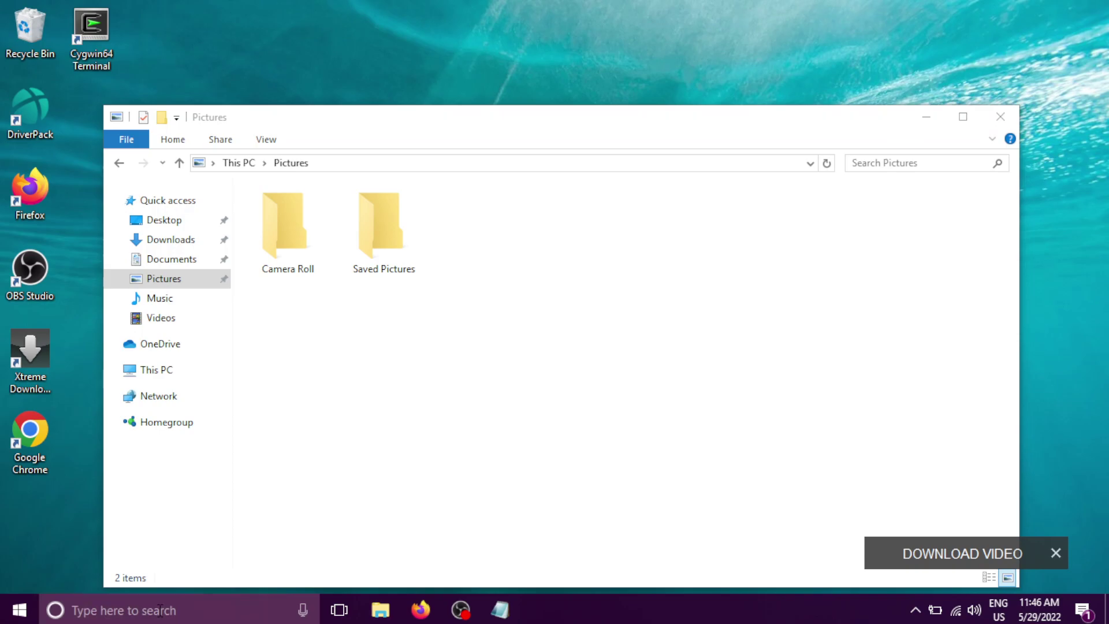
key("super")
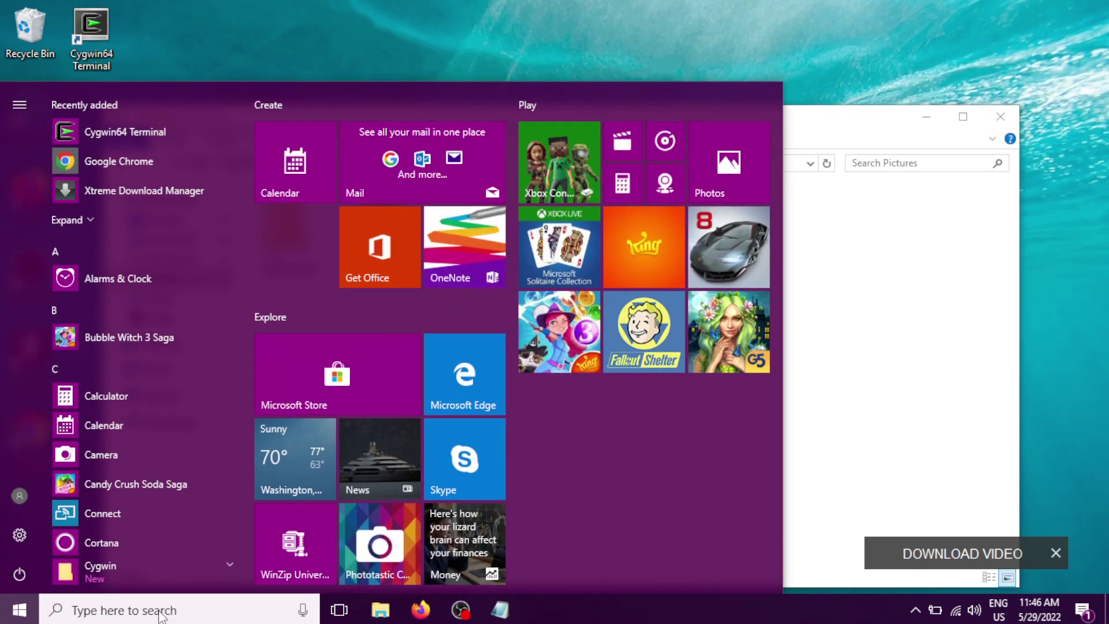
type("re")
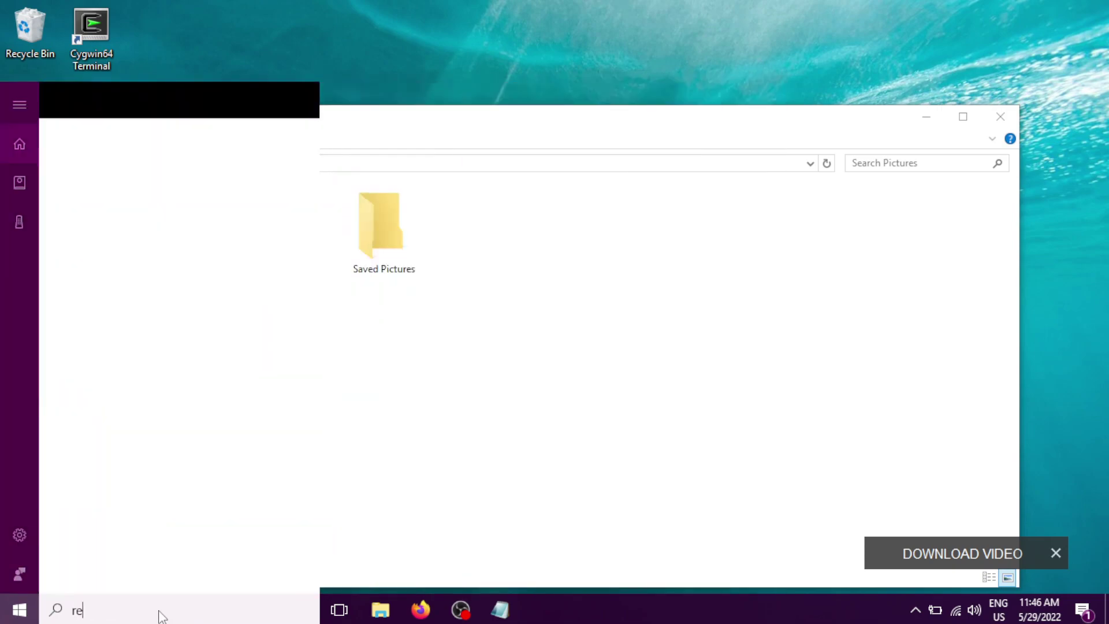
type("gedit")
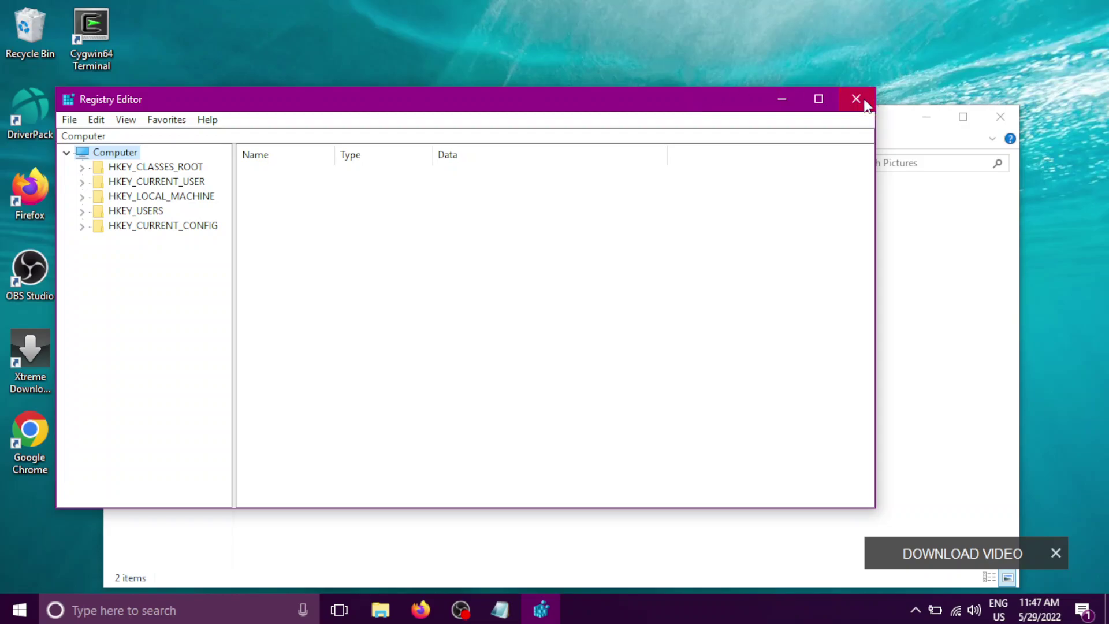
left_click(865, 102)
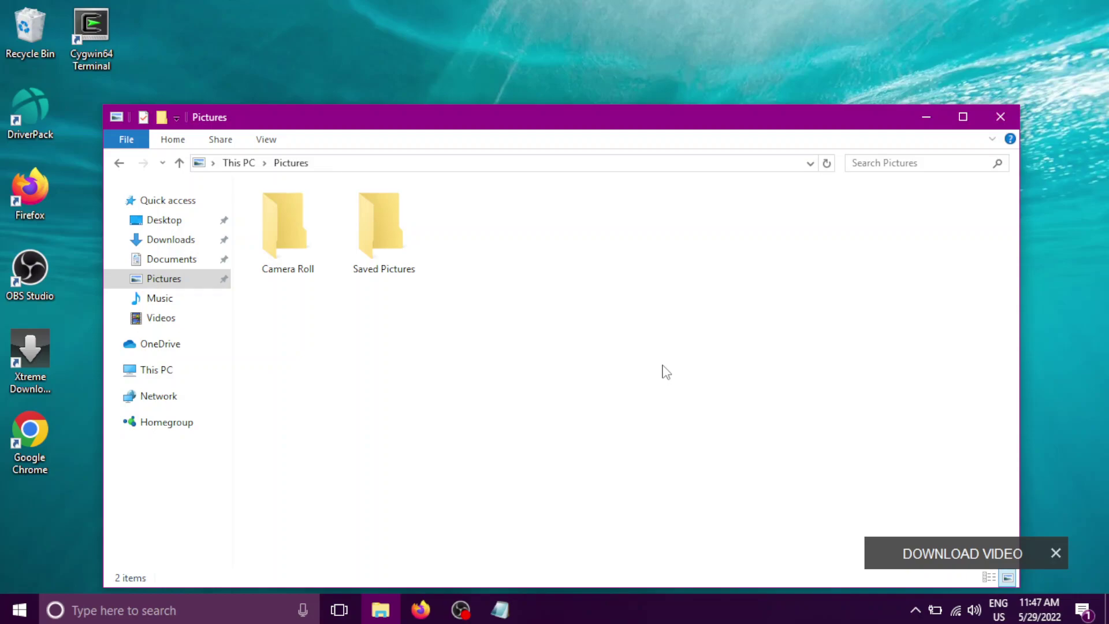
- Launch regedit from the Win+R Run dialog
key("super+r")
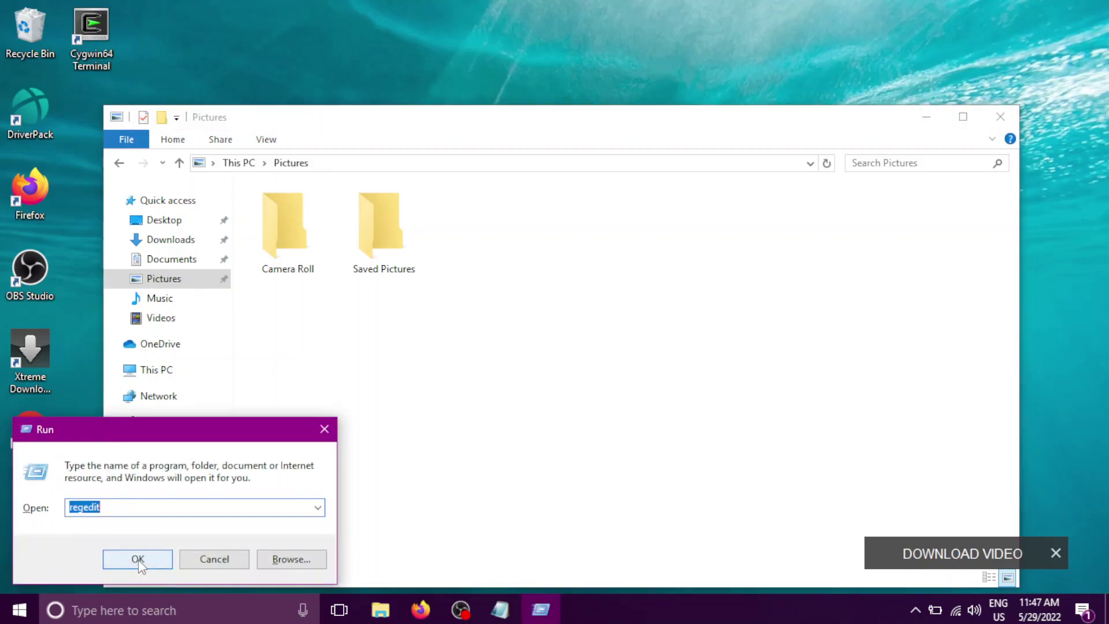
type("h")
key("BackSpace")
type("re")
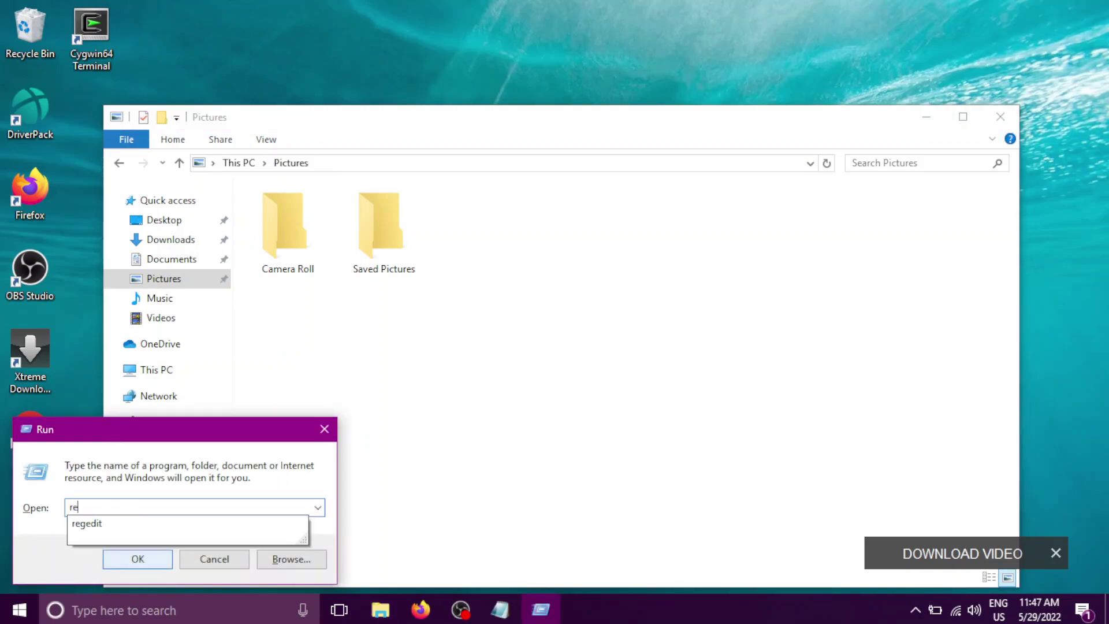
type("ged")
key("BackSpace")
type("d")
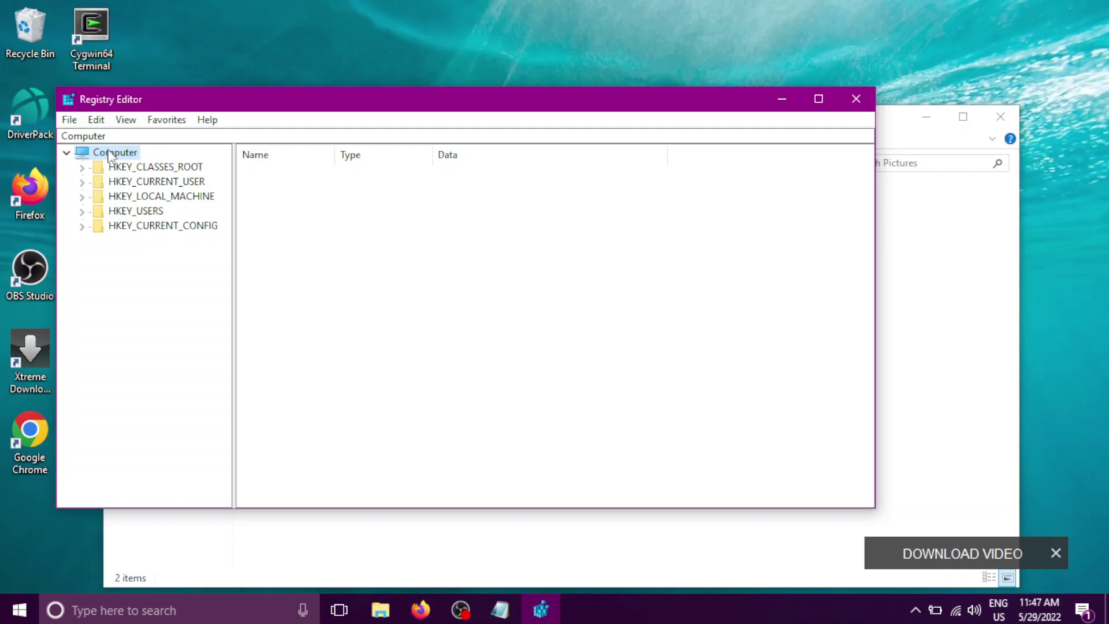
- Export the whole registry from Computer to a Desktop file named reg-backup
right_click(110, 157)
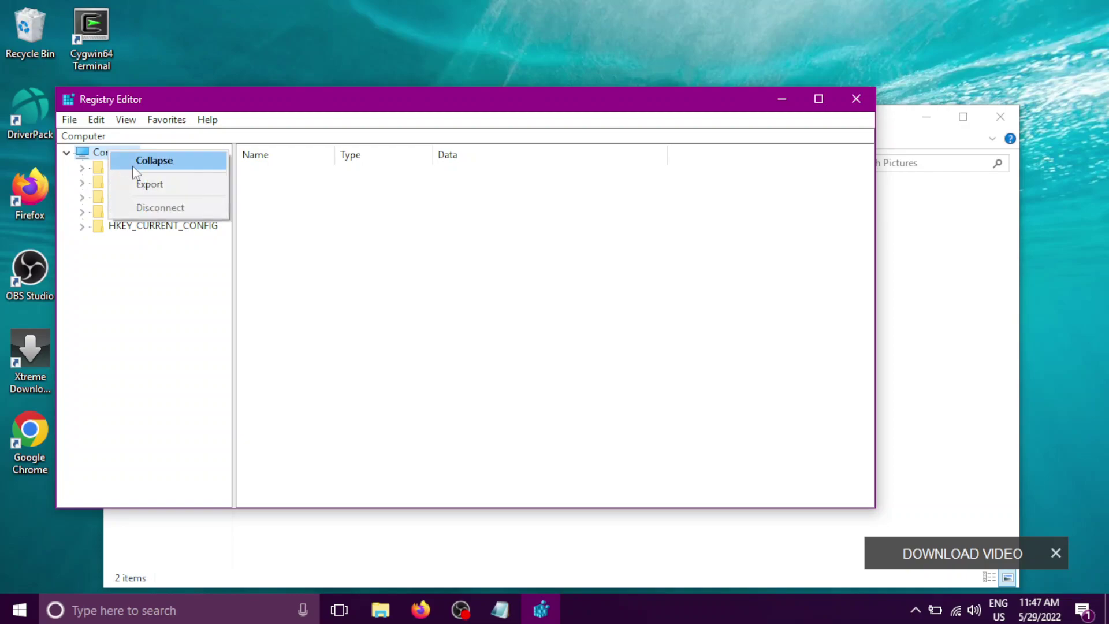
left_click(179, 187)
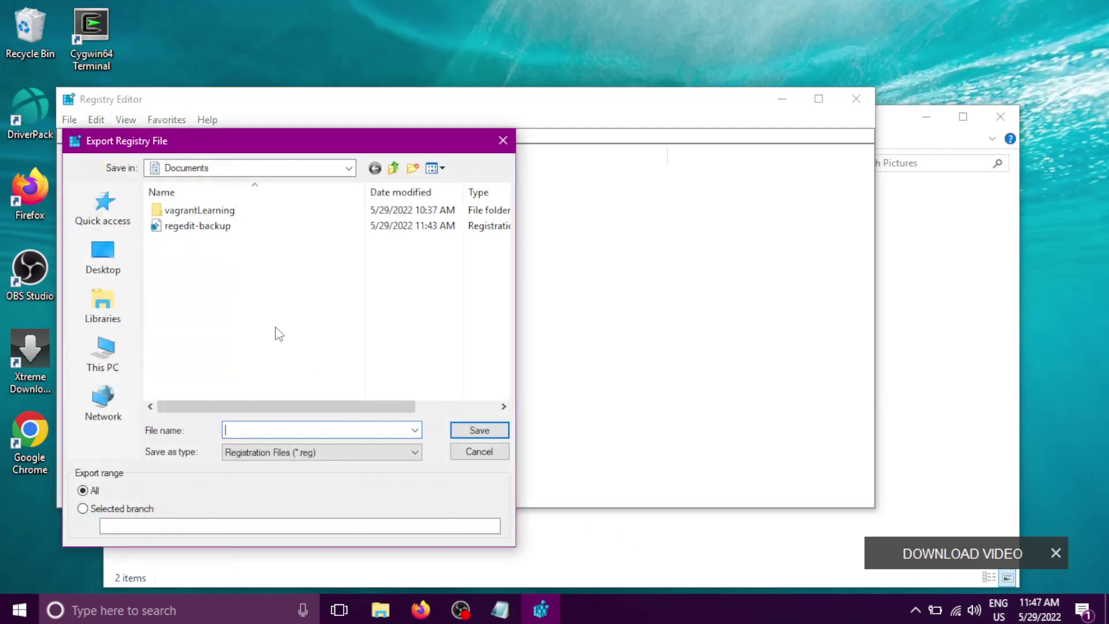
left_click(105, 309)
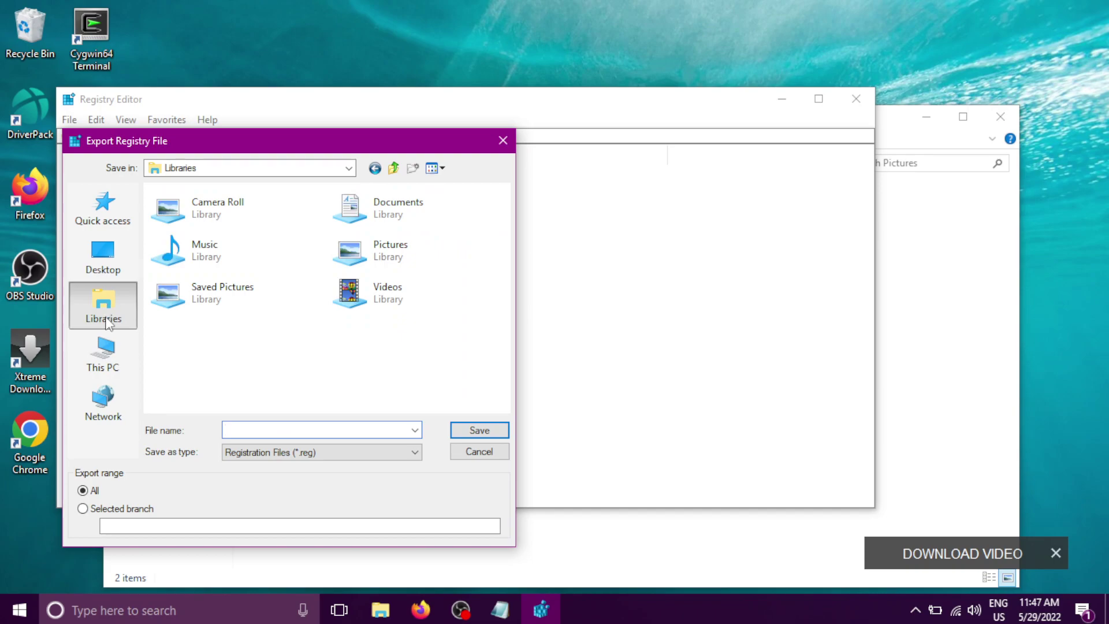
left_click(113, 261)
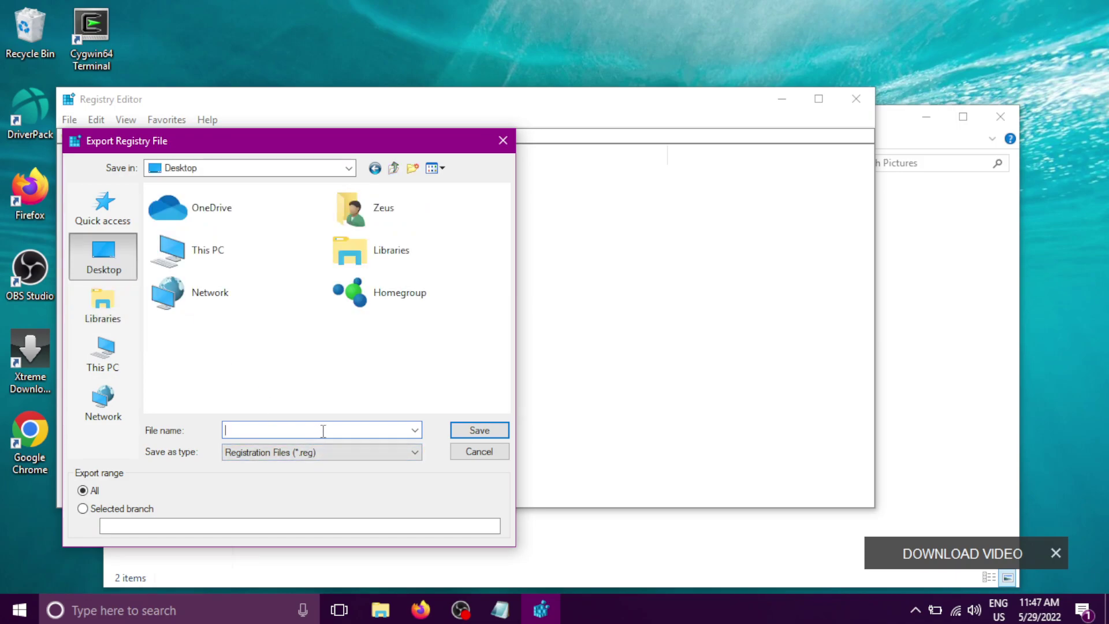
type("reg-backup")
key("Return")
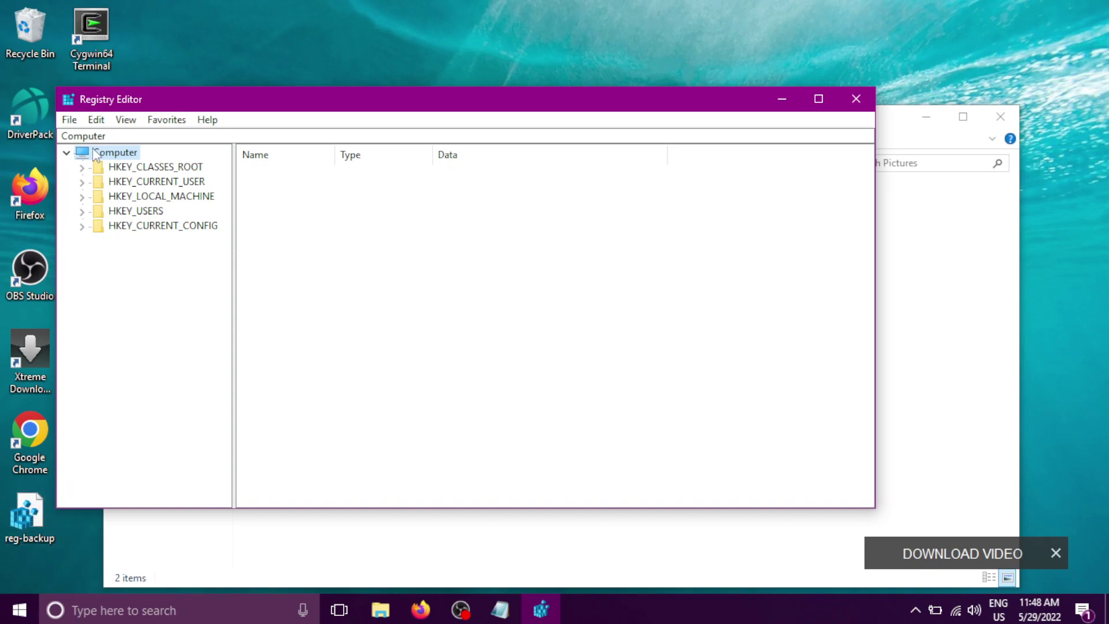
- Check the File menu, select reg-backup on the desktop, and return to Registry Editor
left_click(70, 121)
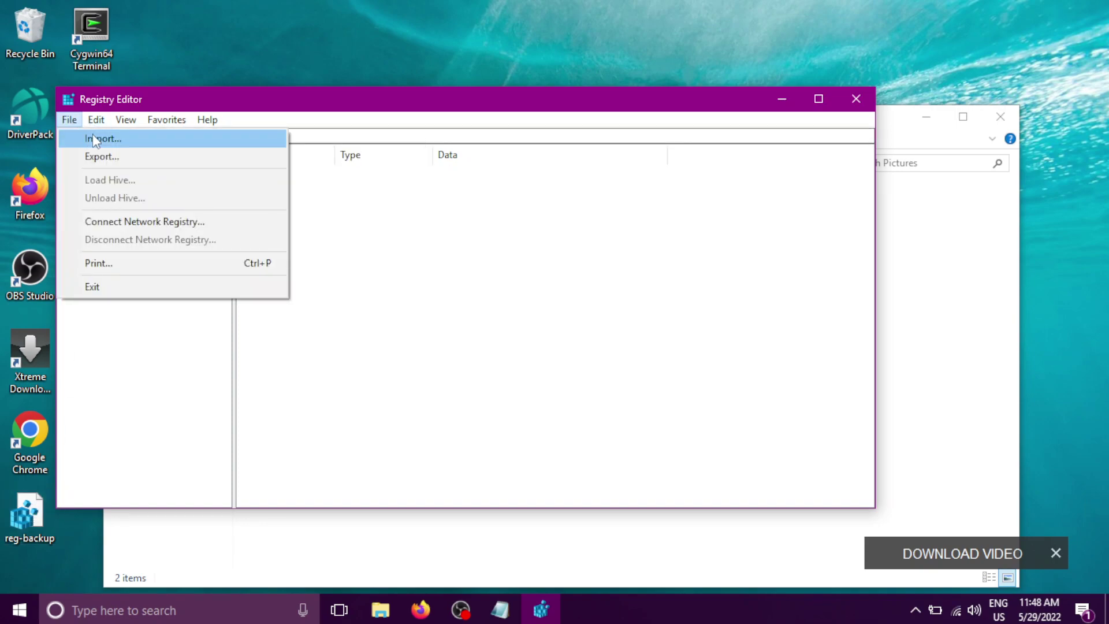
mouse_move(125, 120)
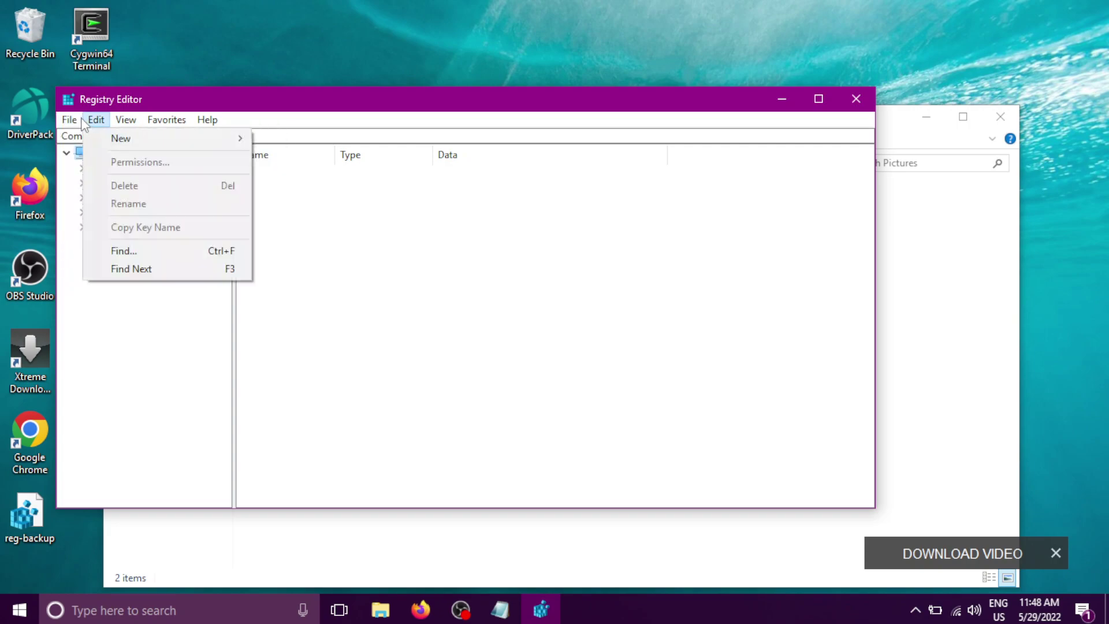
mouse_move(69, 120)
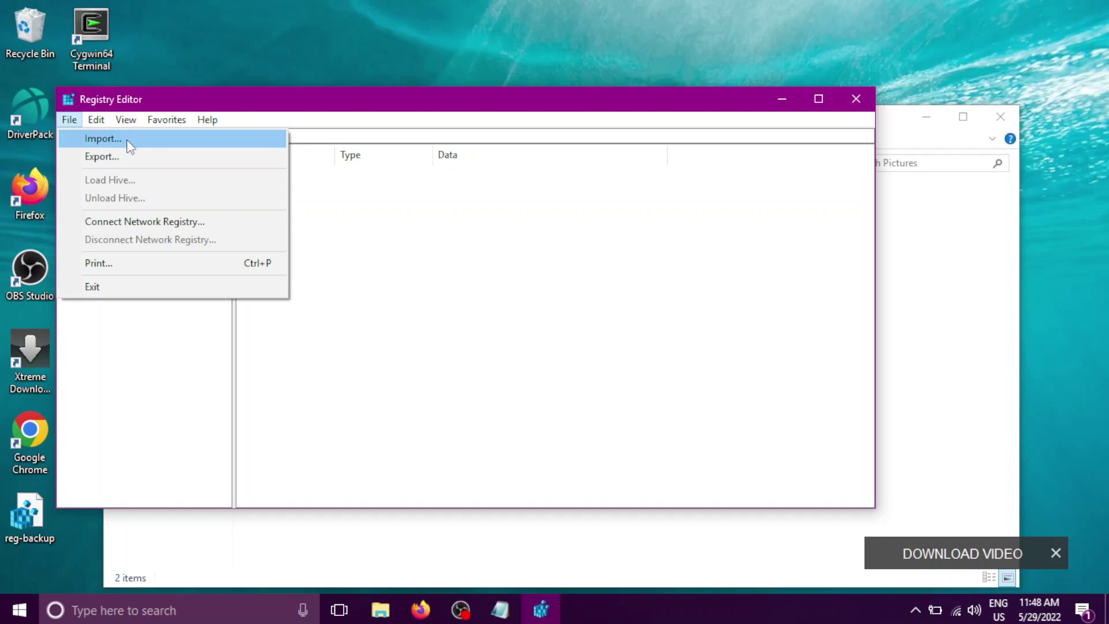
left_click(149, 364)
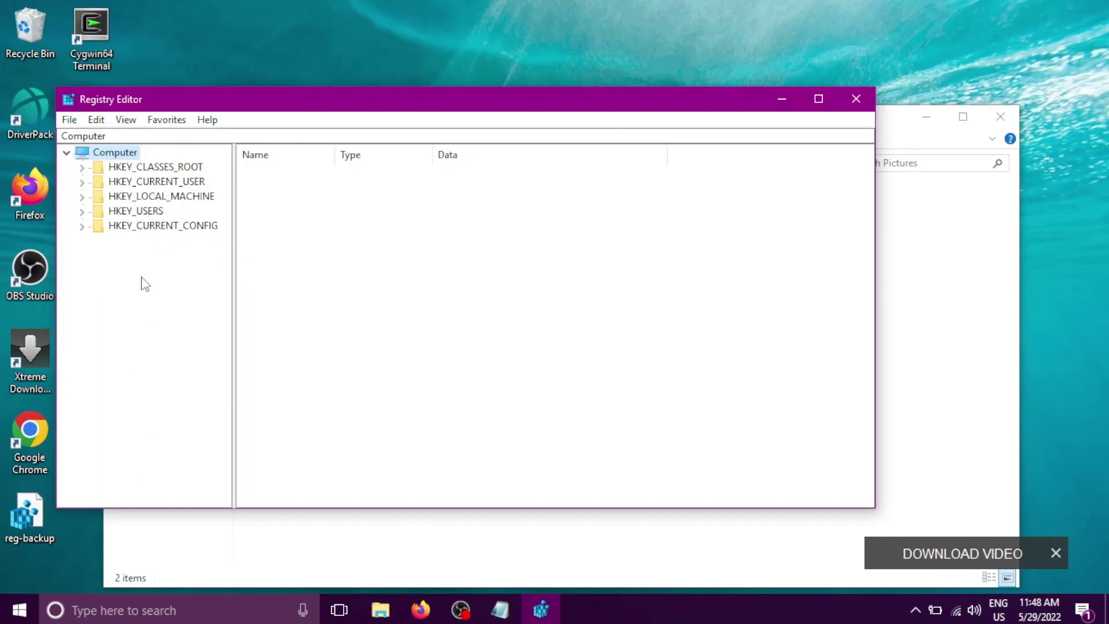
left_click(30, 508)
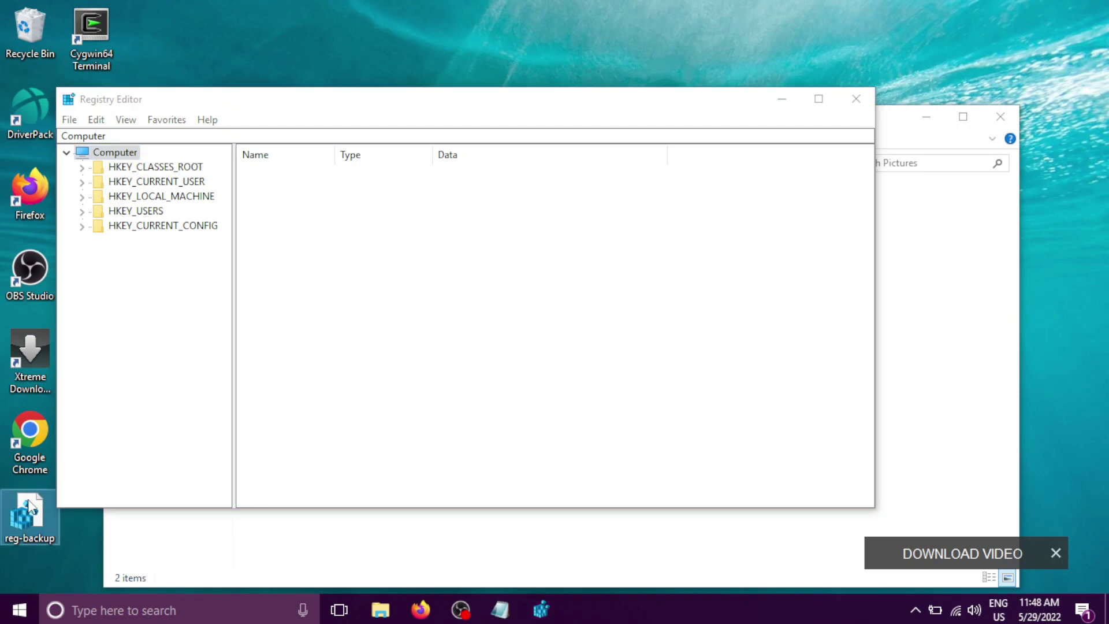
left_click(143, 308)
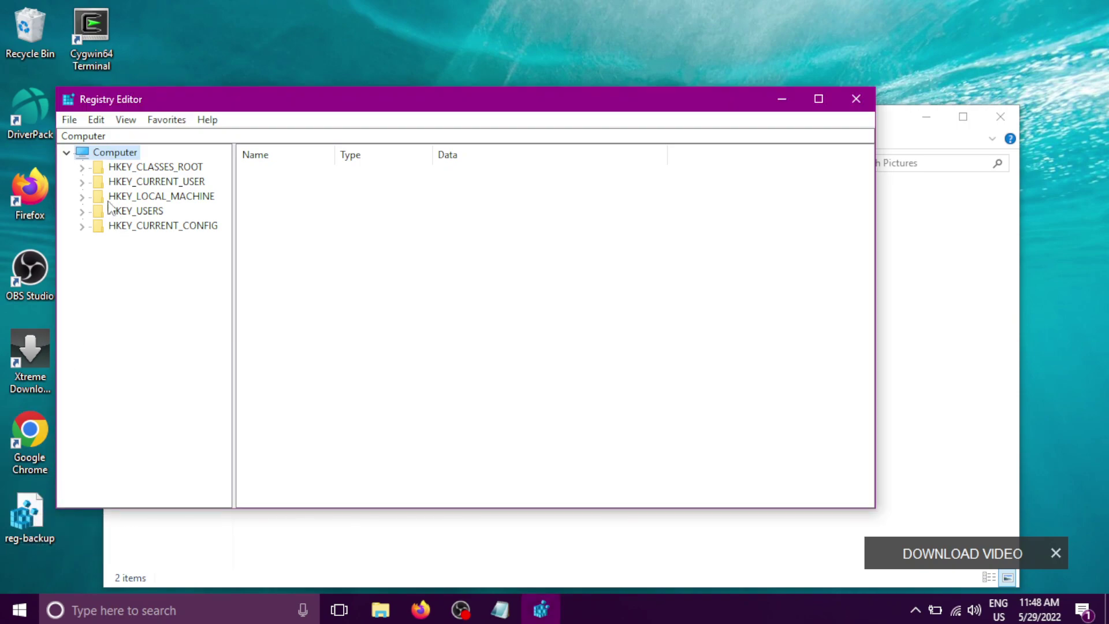
- Expand HKEY_CLASSES_ROOT > Directory and select its Background key
left_click(153, 168)
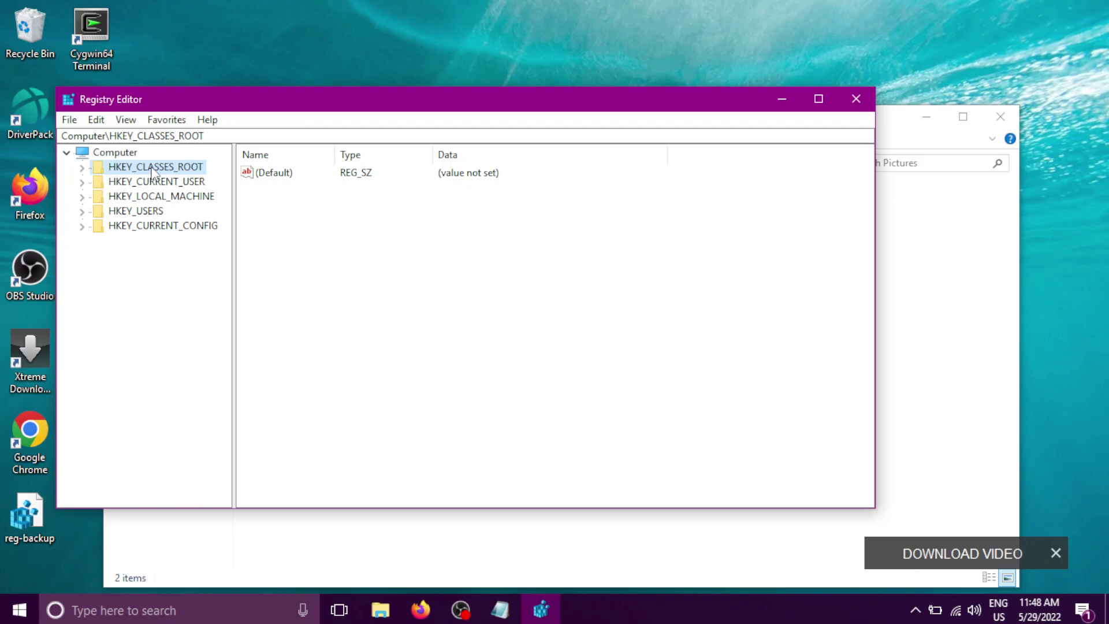
left_click(81, 168)
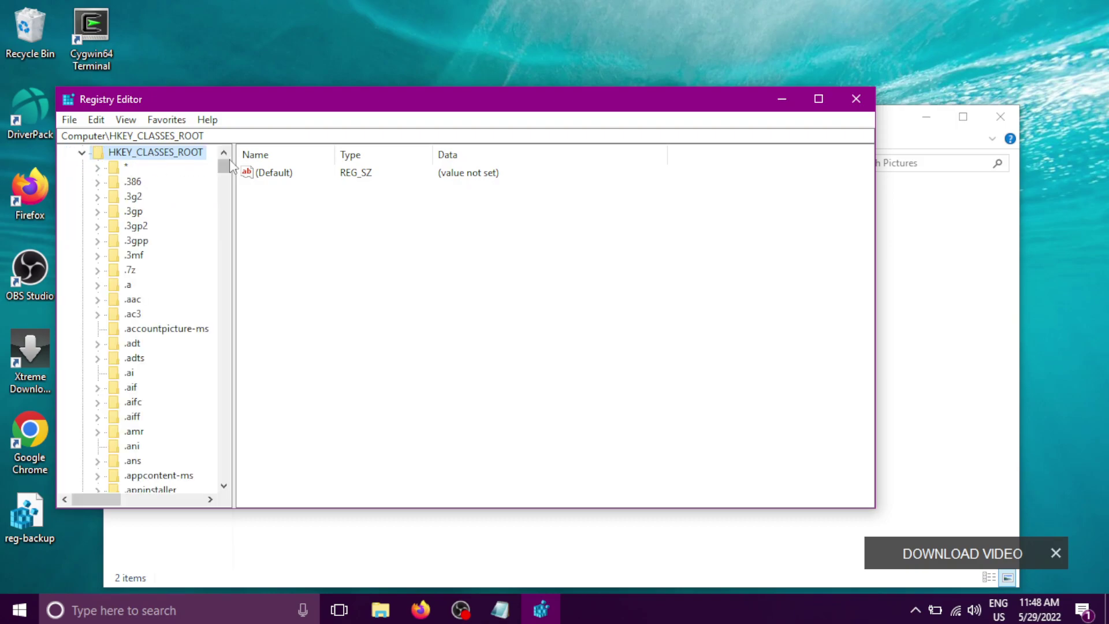
left_click_drag(225, 167, 224, 269)
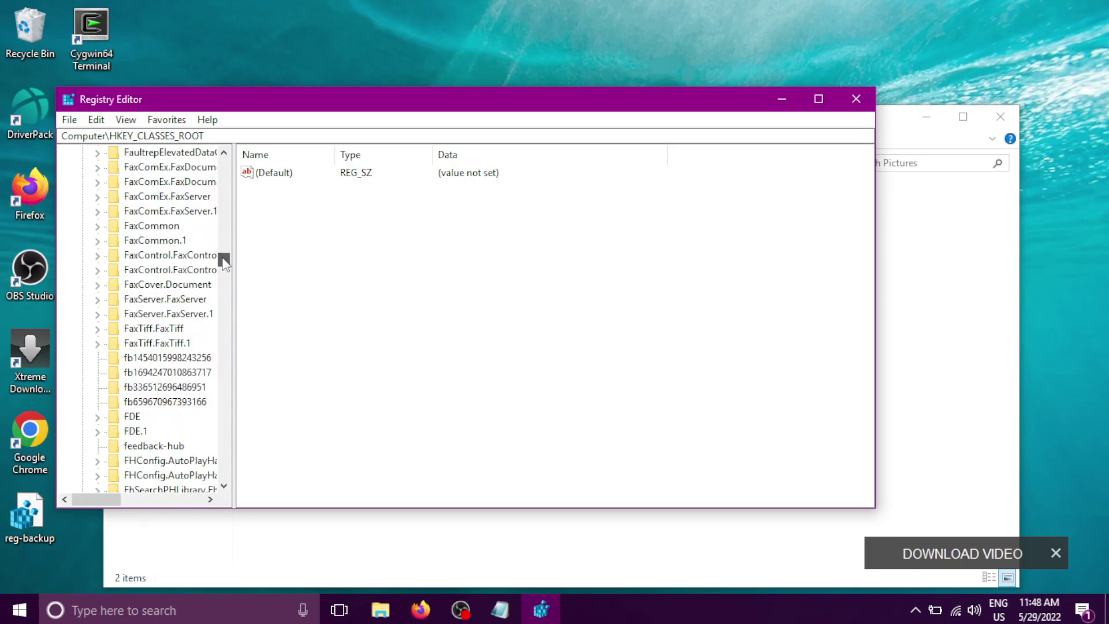
left_click_drag(224, 263, 224, 245)
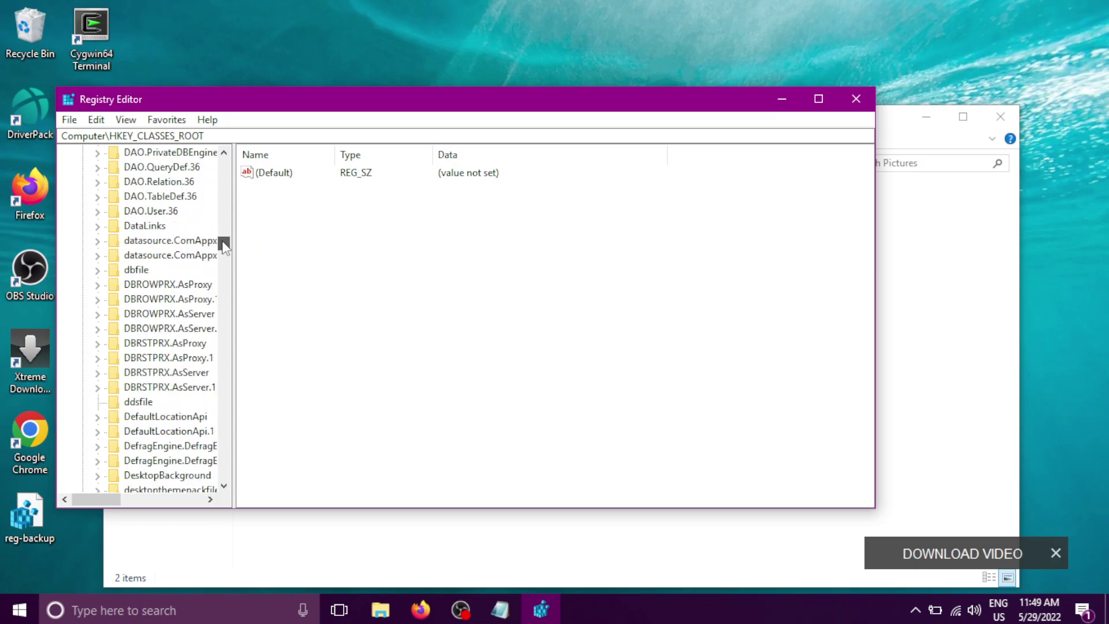
left_click_drag(222, 241, 222, 244)
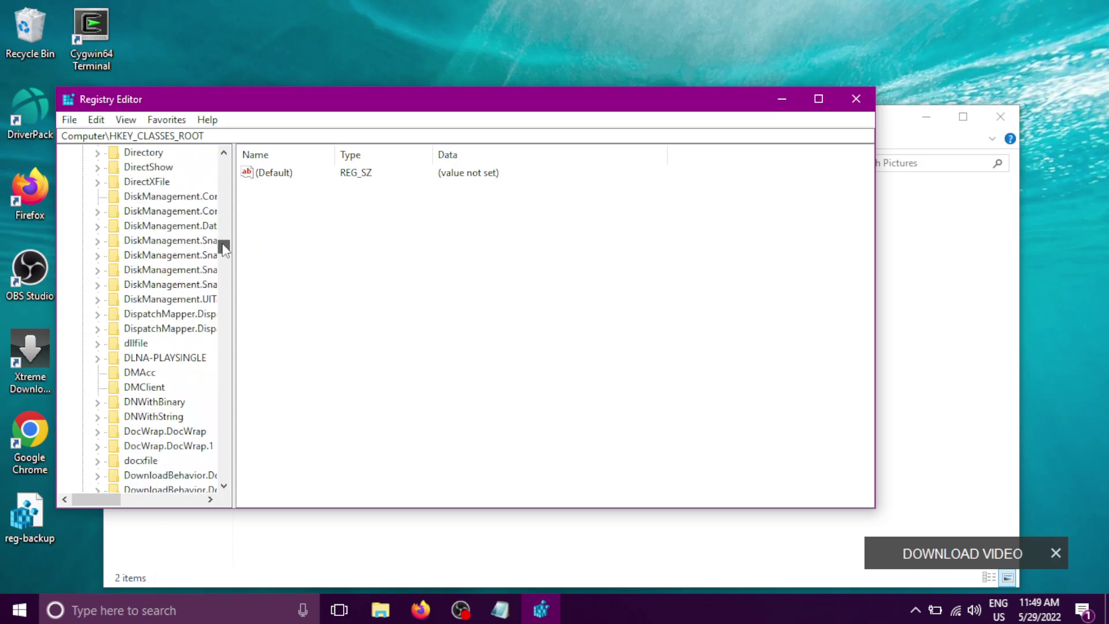
left_click(126, 154)
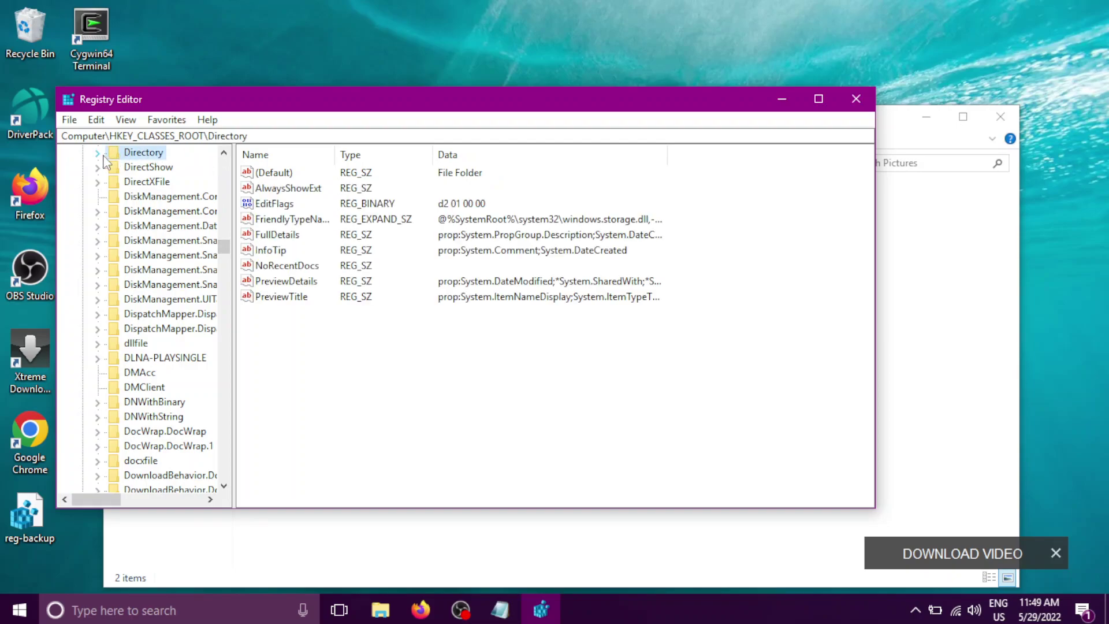
left_click(97, 153)
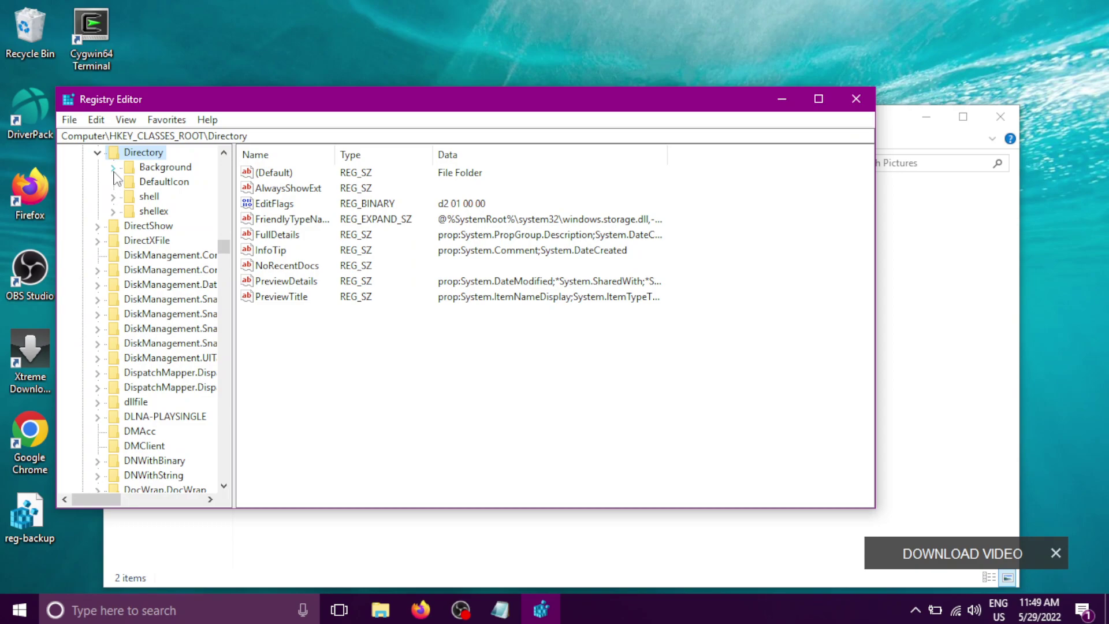
left_click(114, 168)
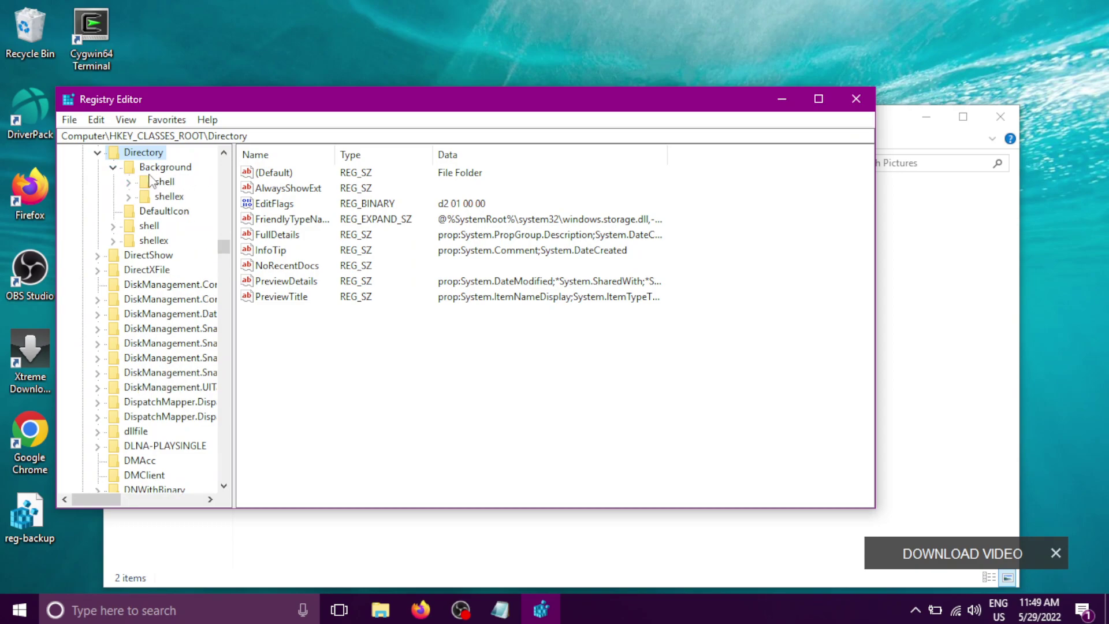
left_click(173, 169)
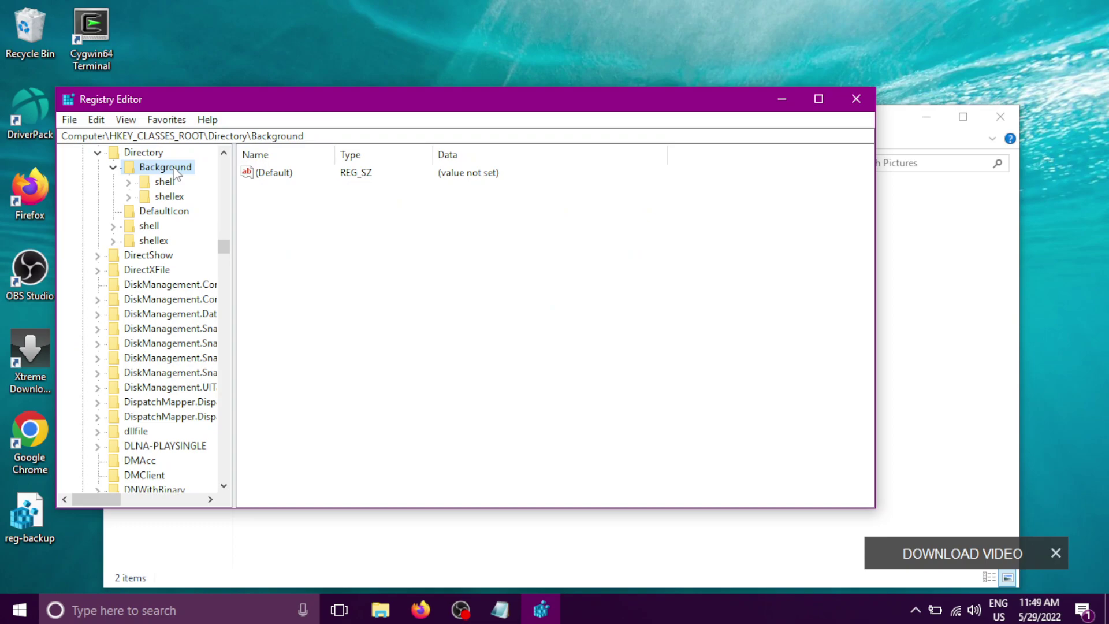
- Create a new key named powershellmenu under Directory\Background\shell
left_click(130, 183)
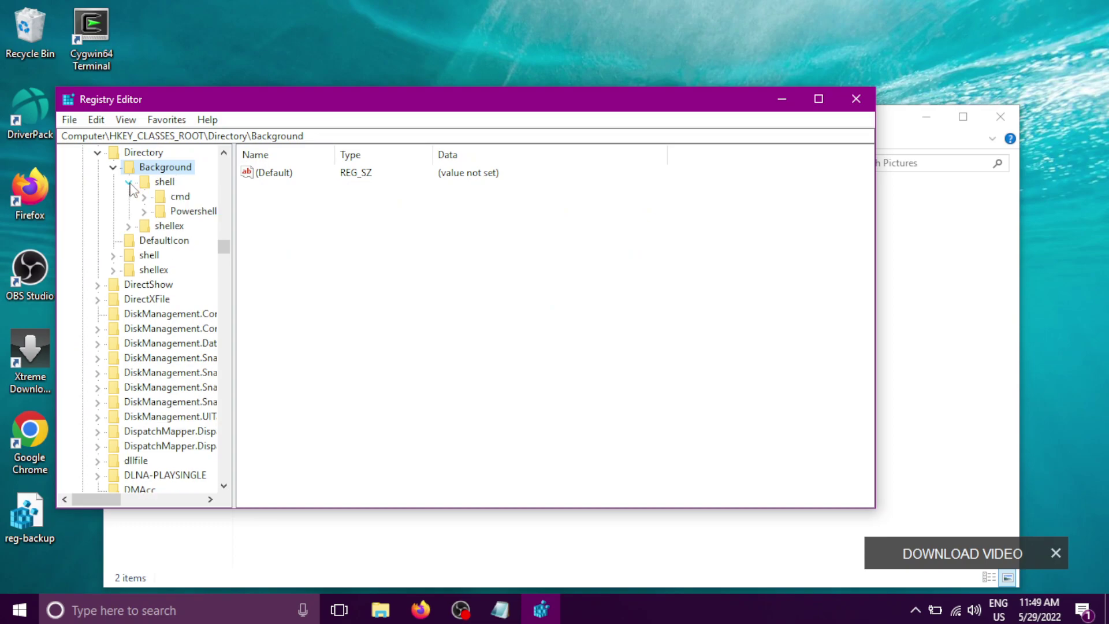
left_click(165, 182)
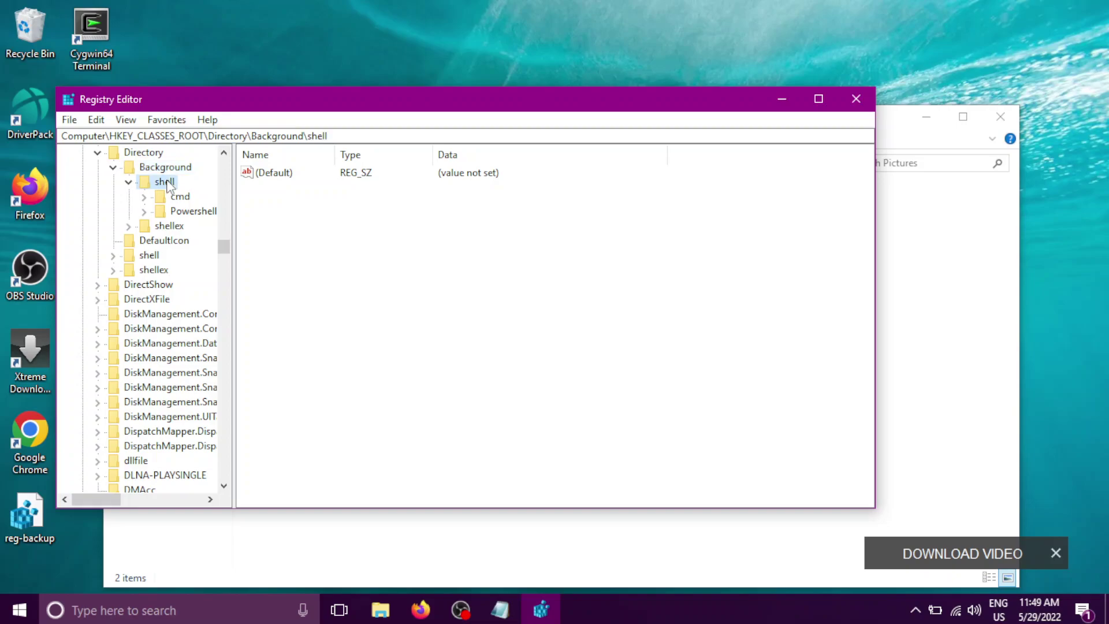
right_click(167, 184)
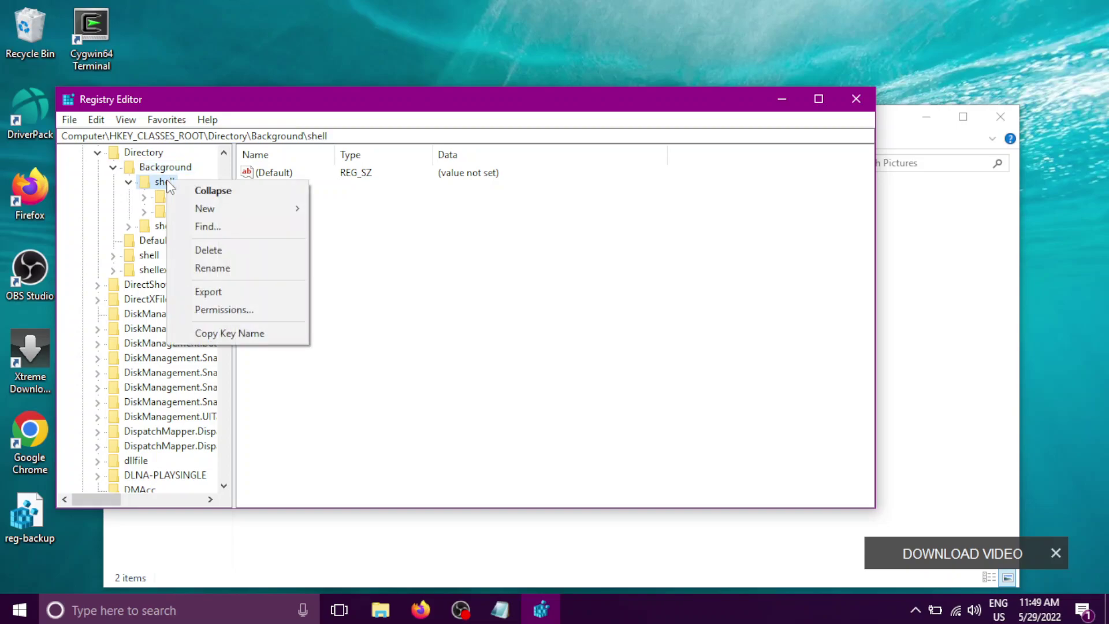
mouse_move(263, 205)
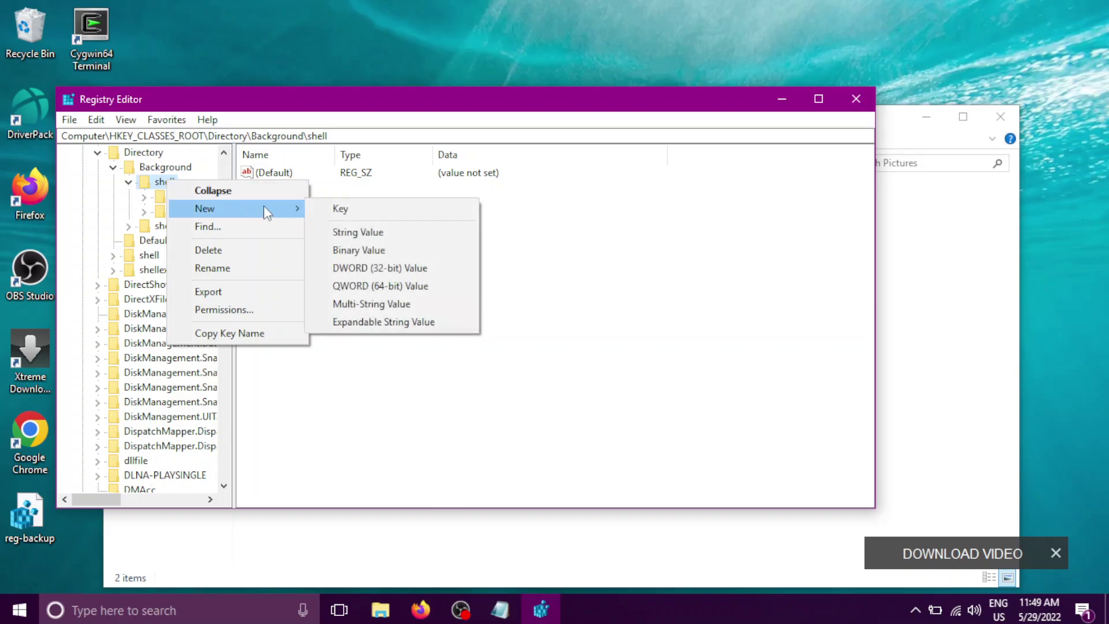
left_click(383, 209)
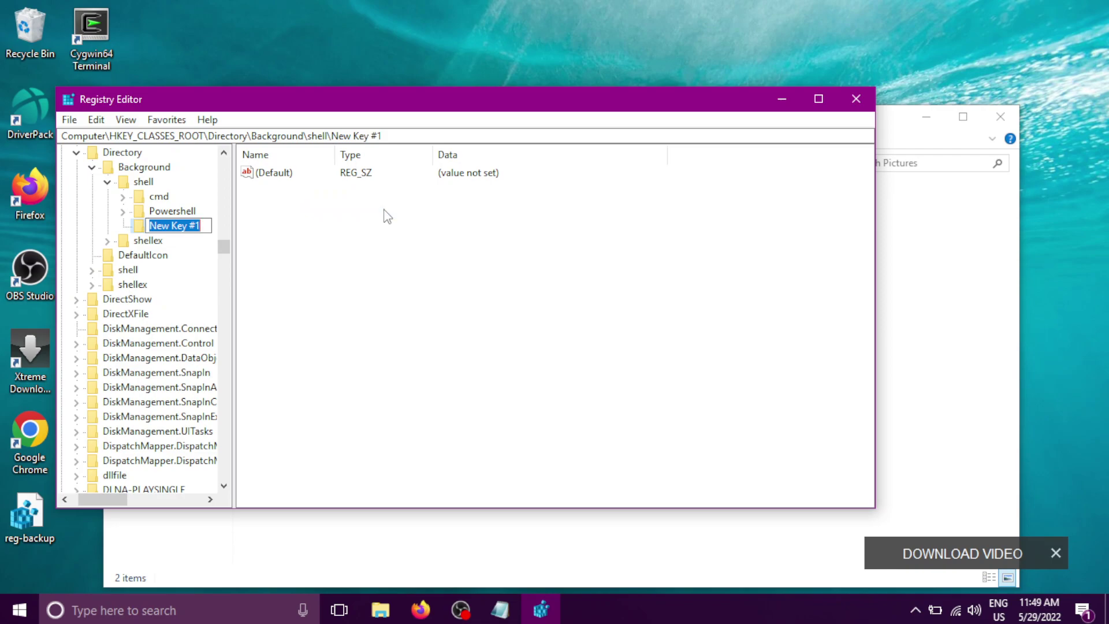
type("powershell")
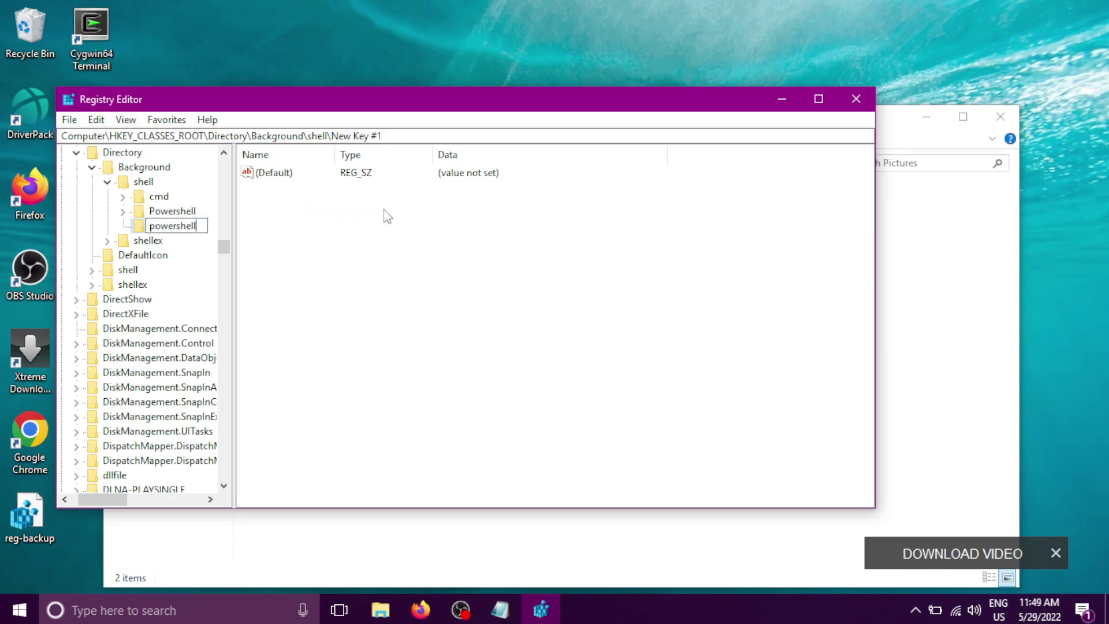
type("menu")
key("Return")
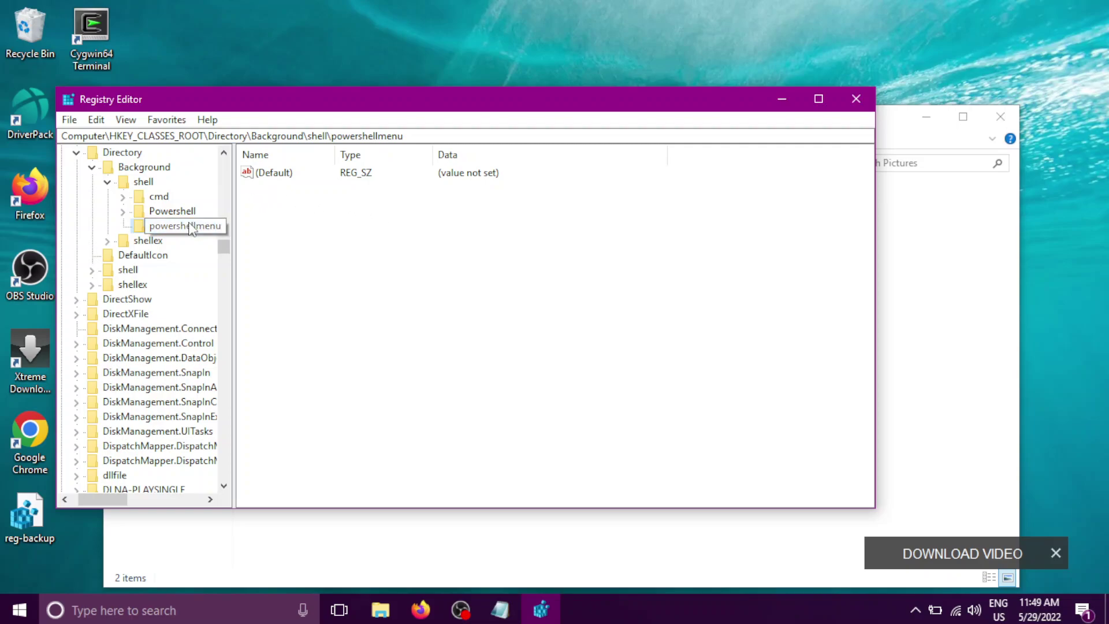
- Set the powershellmenu (Default) value data to 'Open In PowerShell'
double_click(276, 173)
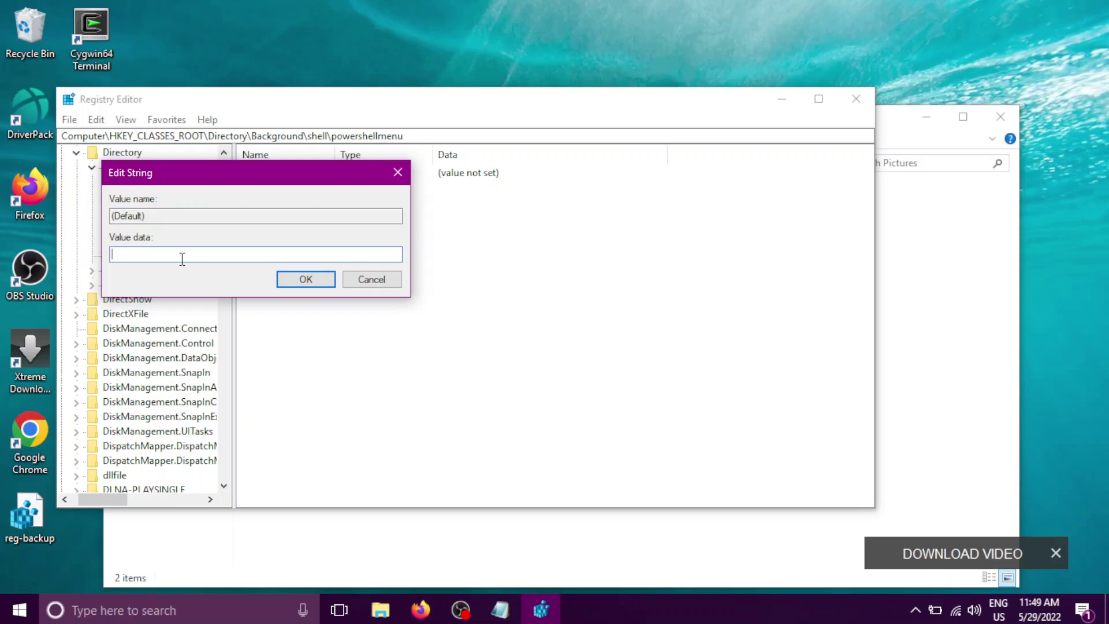
type("23")
key("BackSpace")
key("BackSpace")
type("Open In PowerShell")
key("Return")
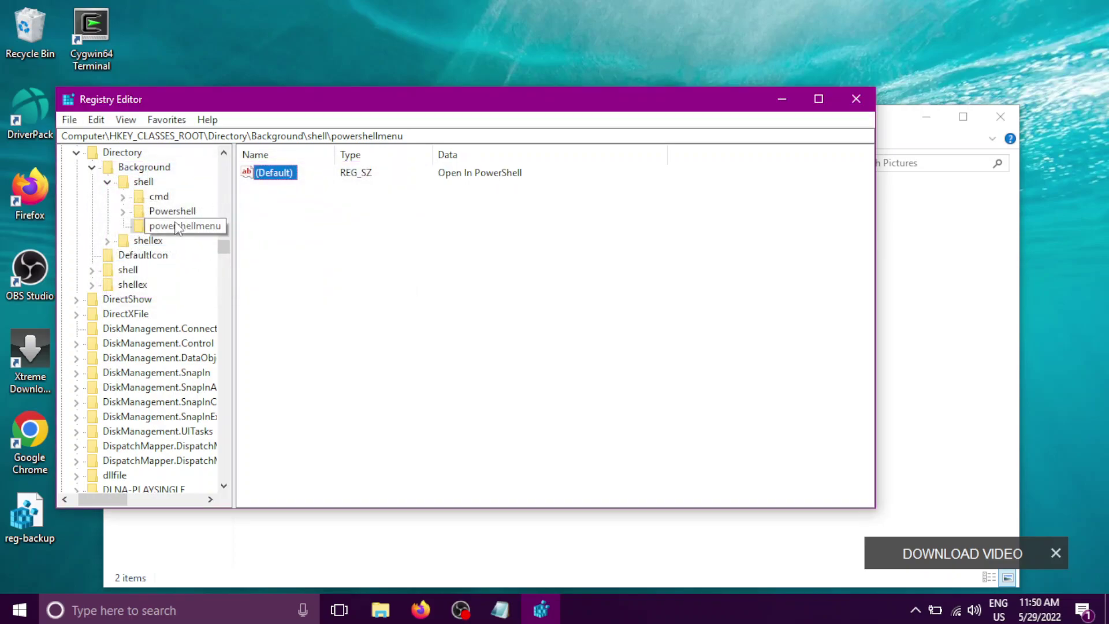
- Add a new subkey named command under powershellmenu
left_click(181, 228)
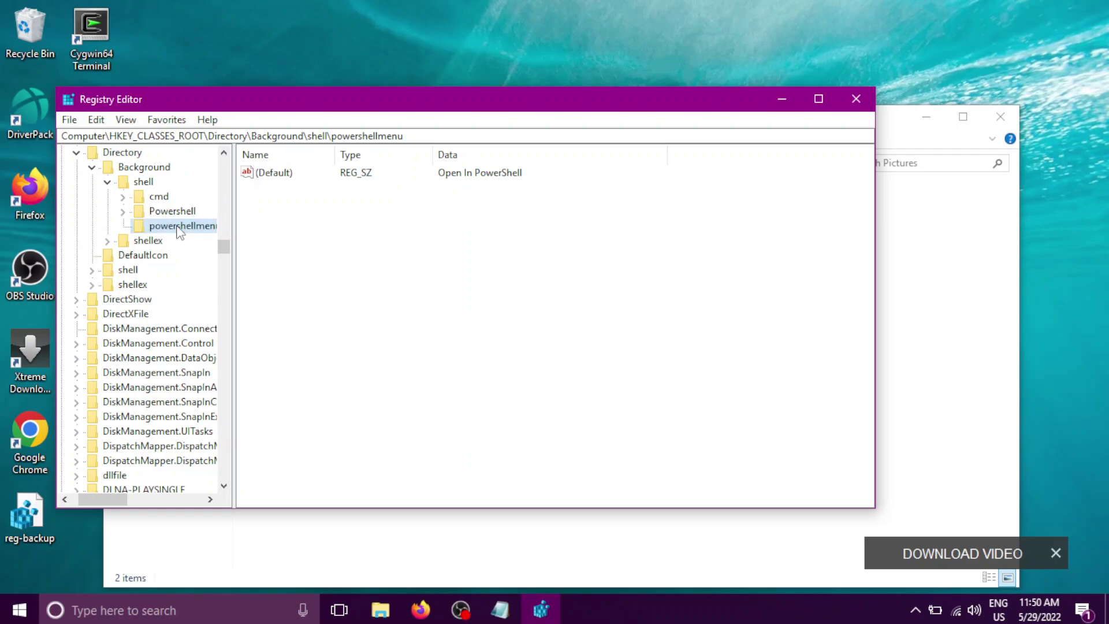
right_click(180, 230)
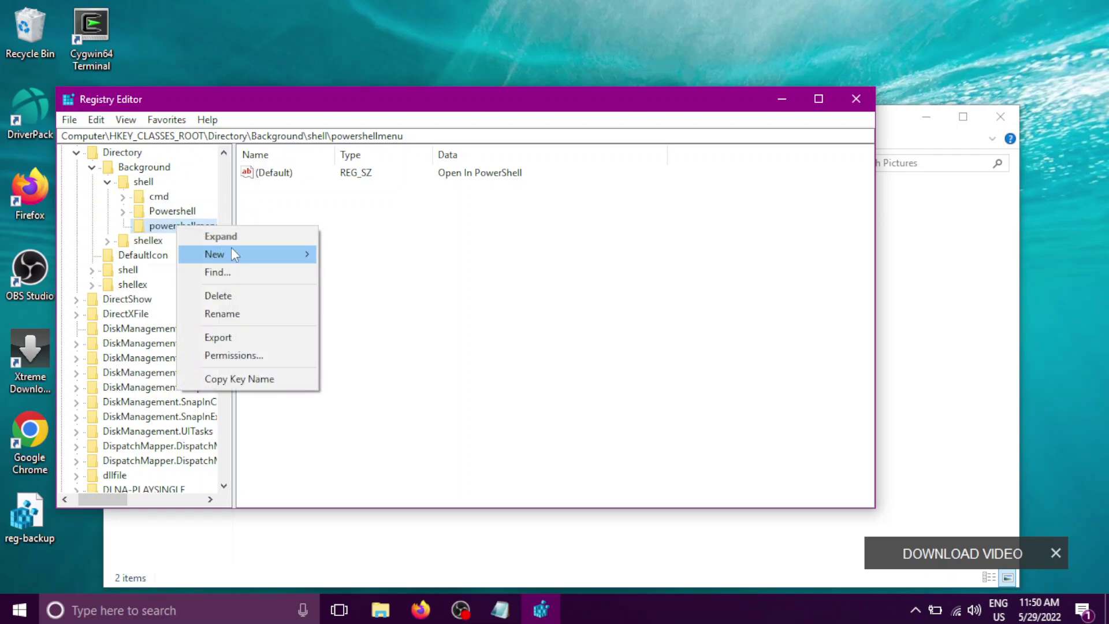
mouse_move(258, 253)
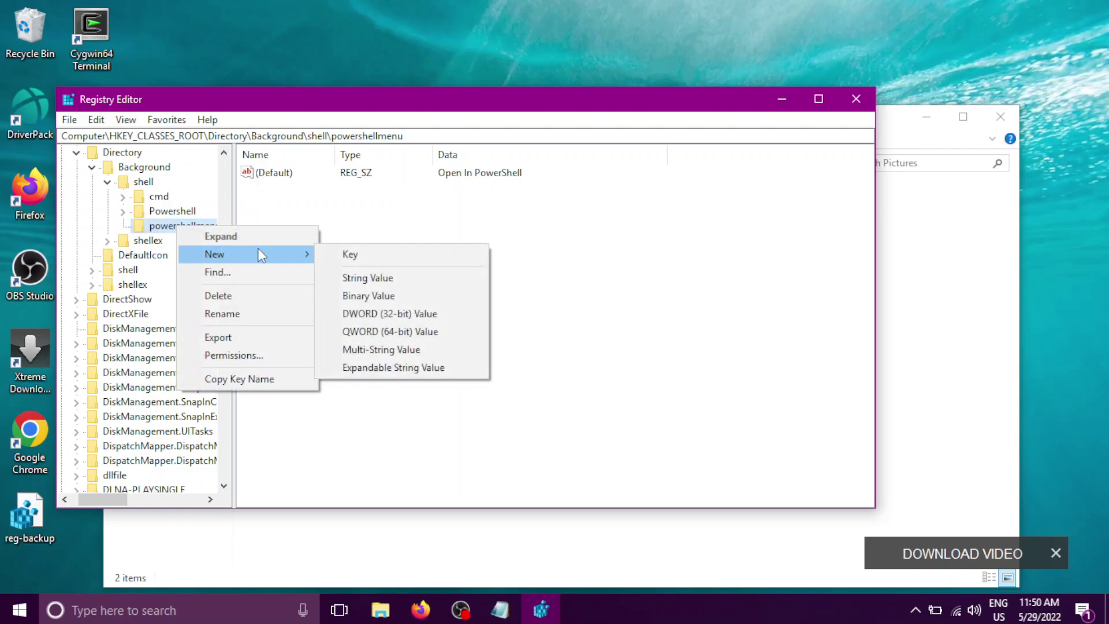
left_click(369, 256)
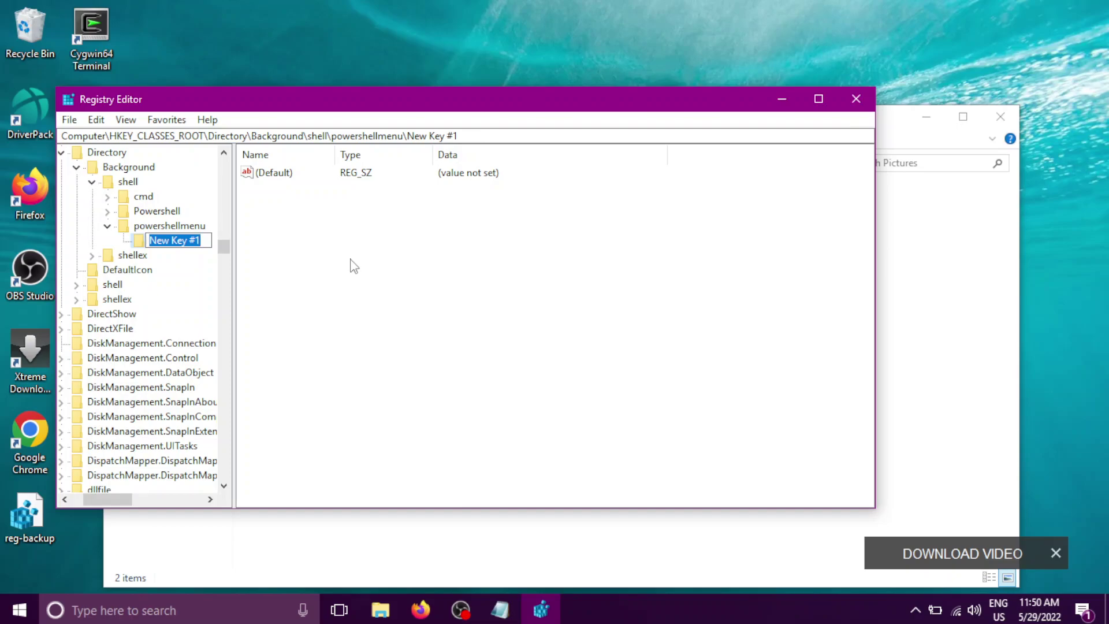
type("c")
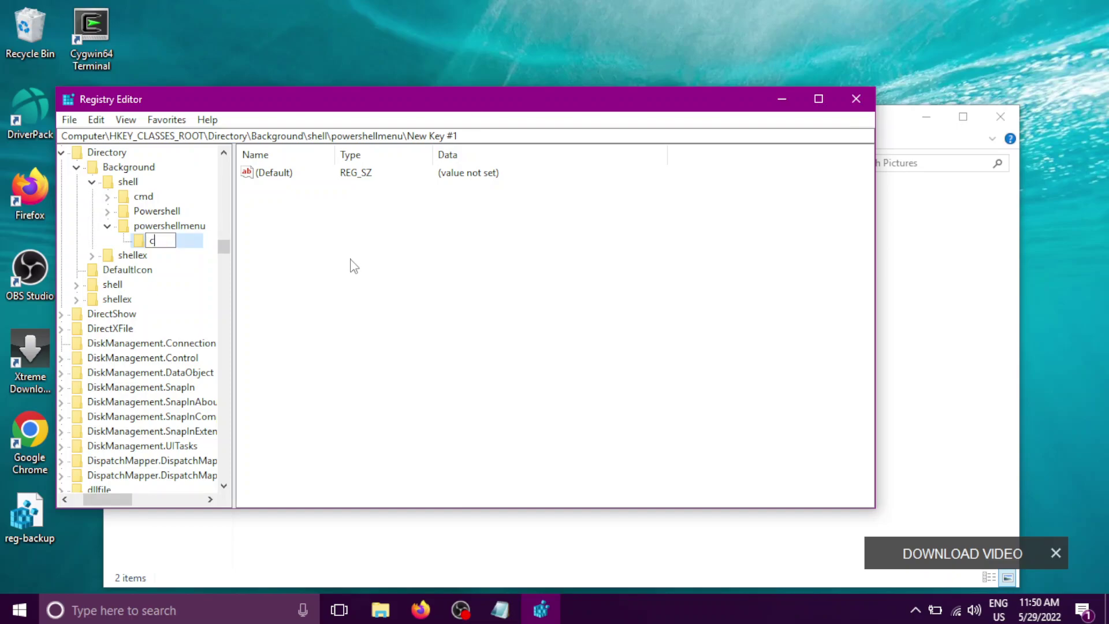
type("ommand")
key("Return")
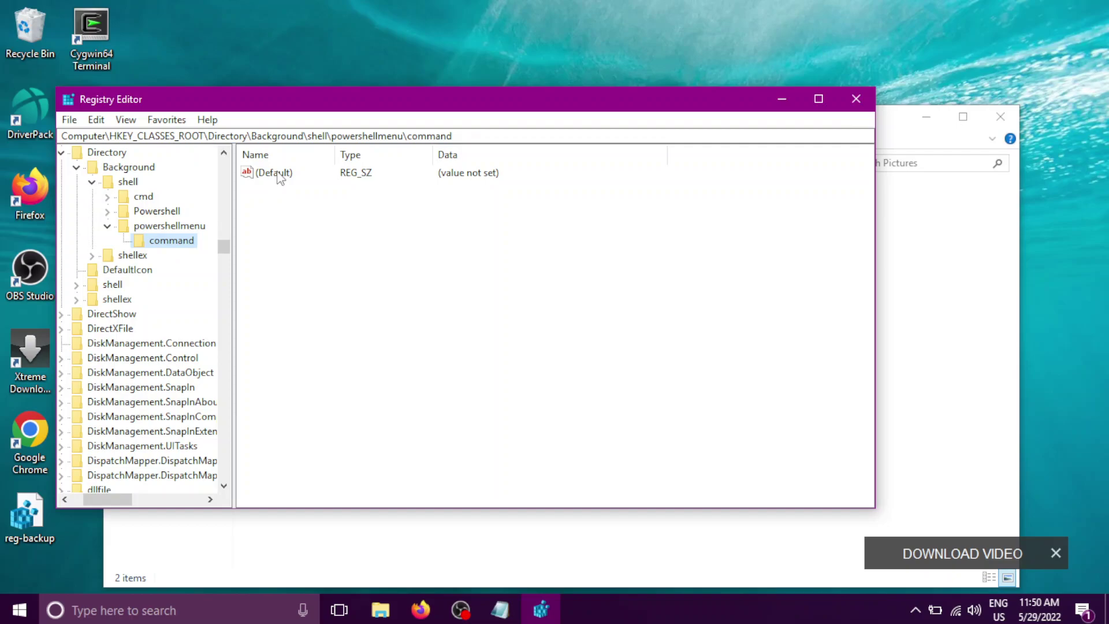
- Open command's (Default) editor and review the powershell.exe -NoExit ... -LiteralPath '%V' line in Notepad
double_click(273, 172)
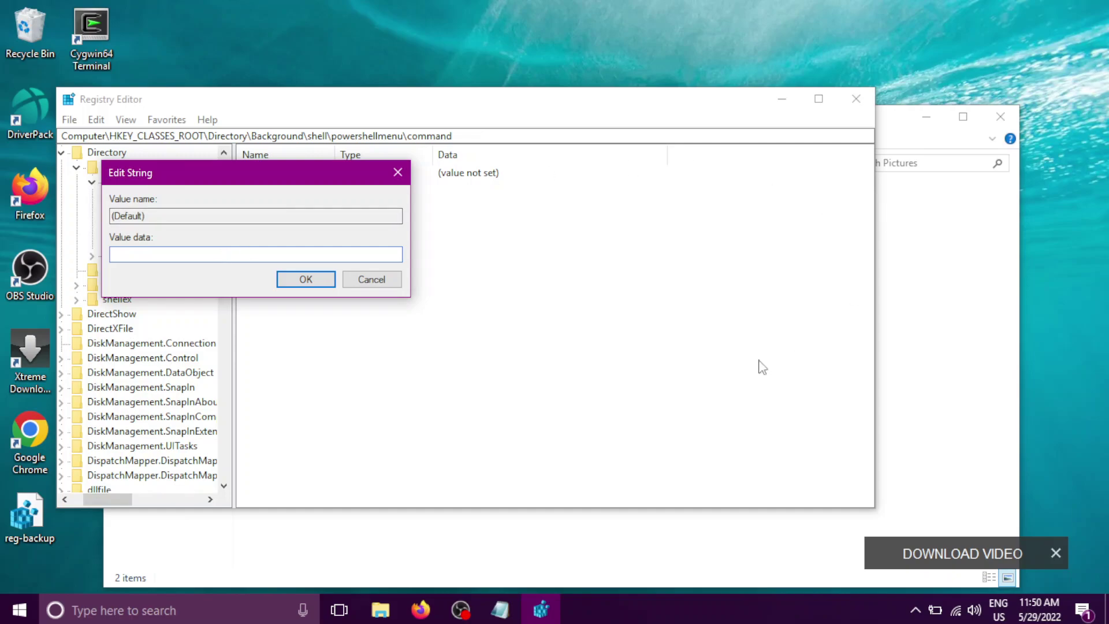
left_click(501, 609)
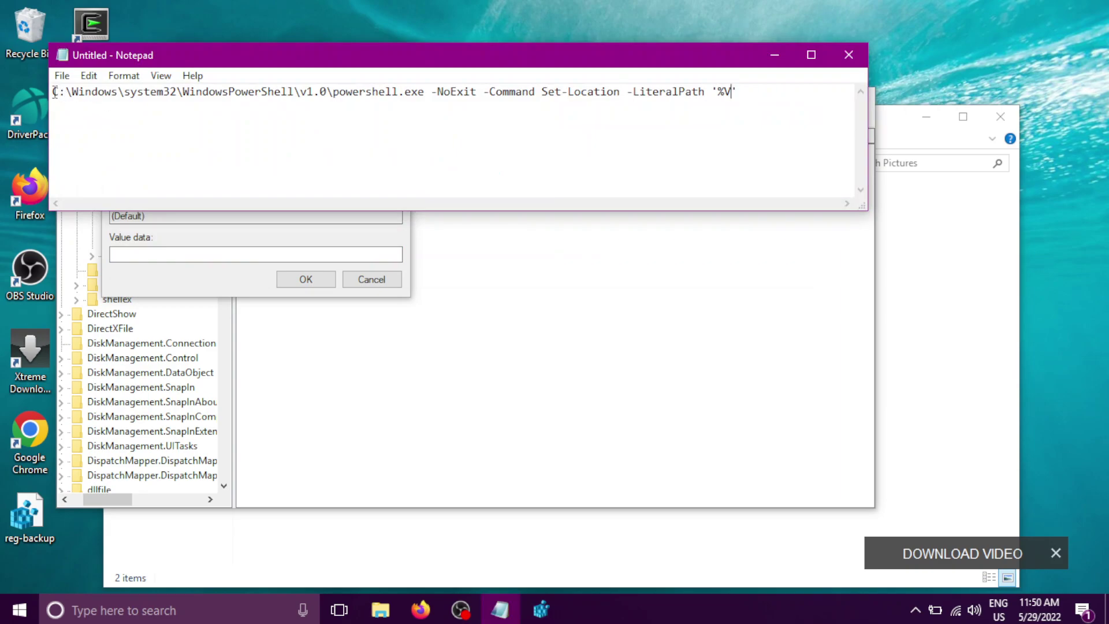
left_click_drag(54, 93, 542, 123)
left_click(210, 115)
double_click(317, 91)
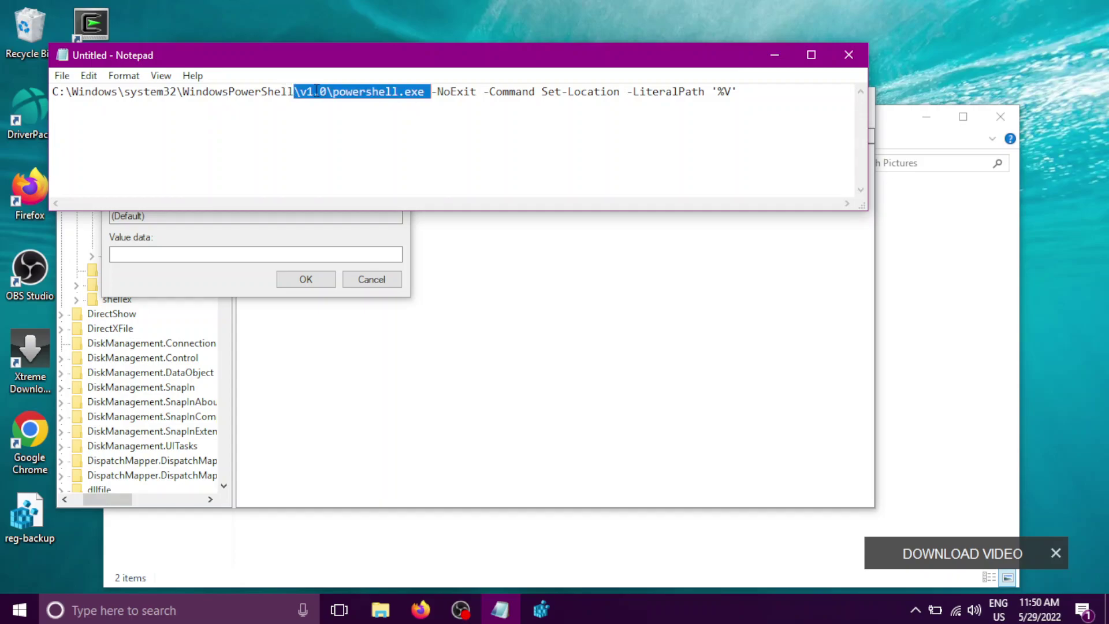
left_click(317, 90)
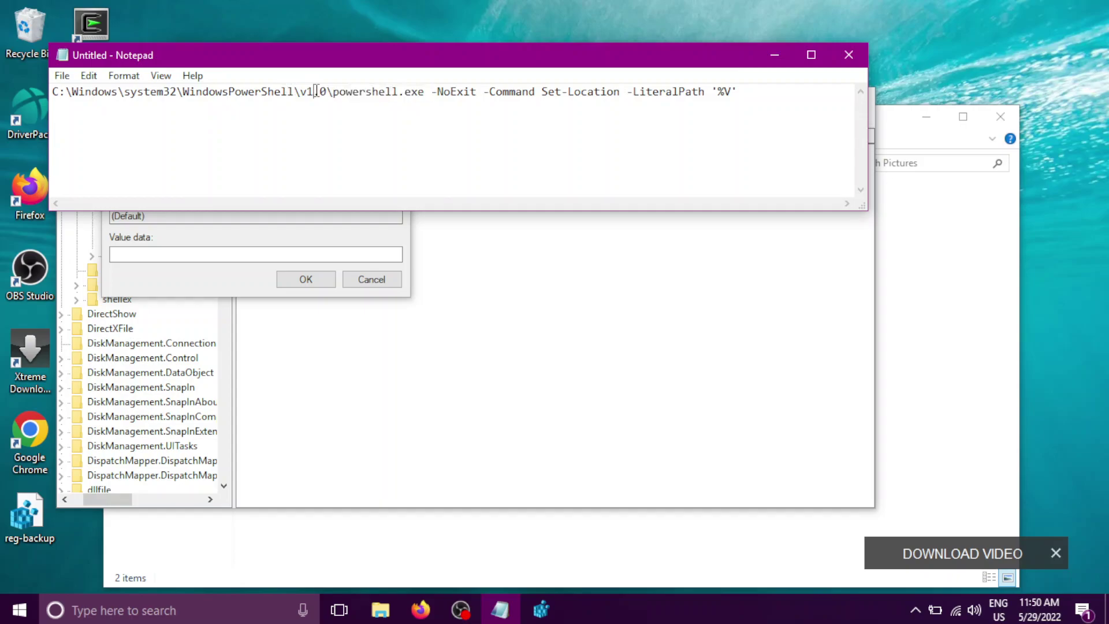
- Bring File Explorer forward and browse from This PC into C:\Windows
left_click(925, 303)
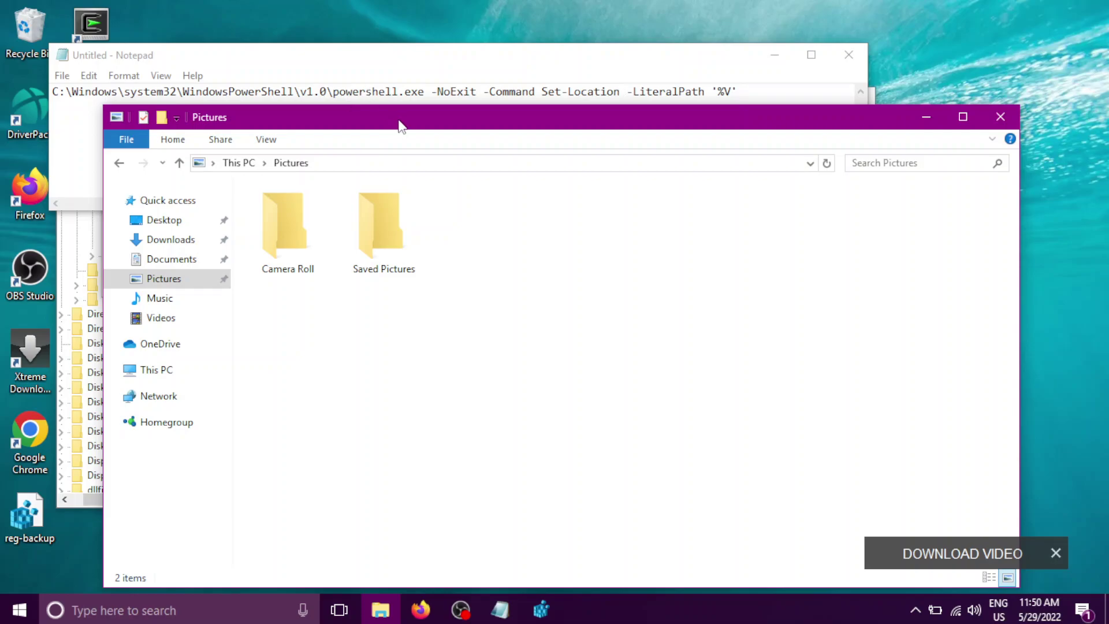
left_click_drag(401, 124, 414, 123)
left_click(185, 369)
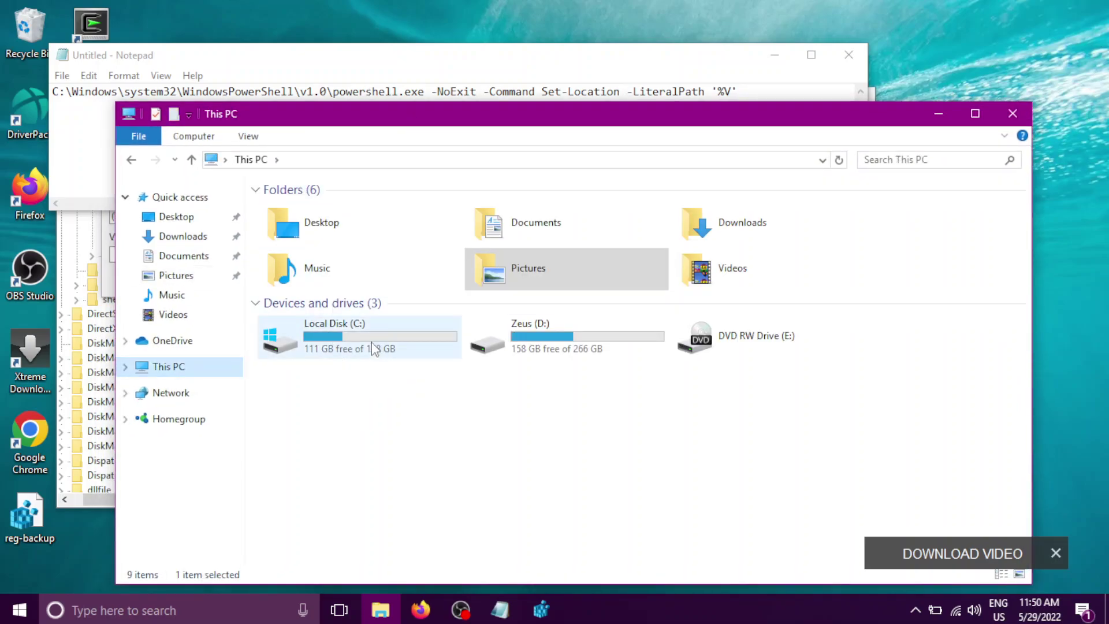
double_click(362, 338)
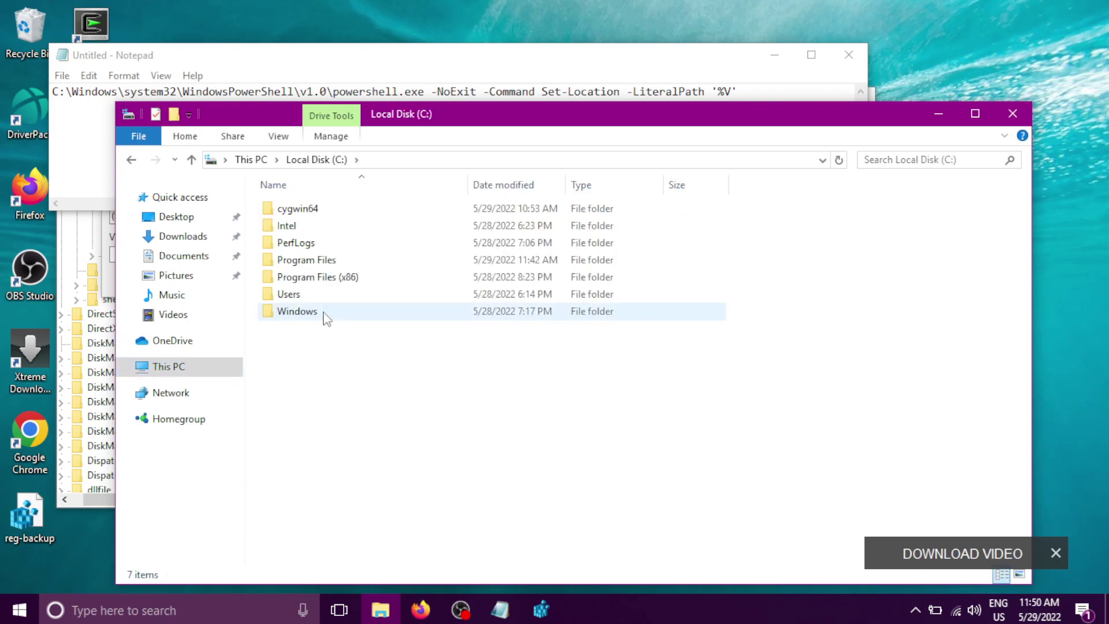
double_click(298, 312)
scroll(329, 404, "down", 3)
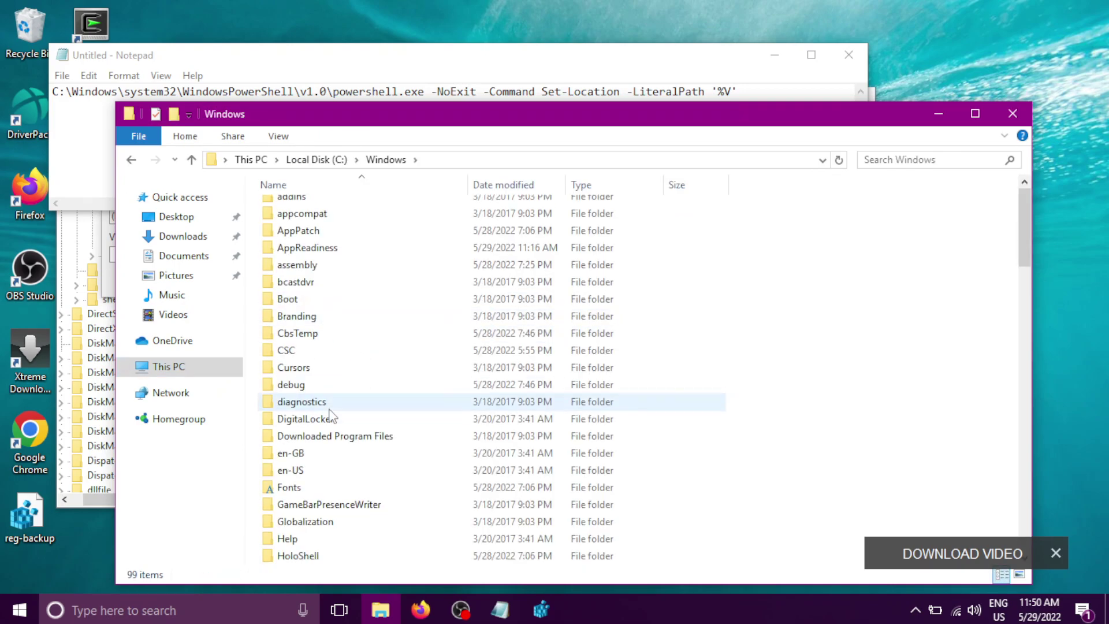
scroll(332, 416, "down", 12)
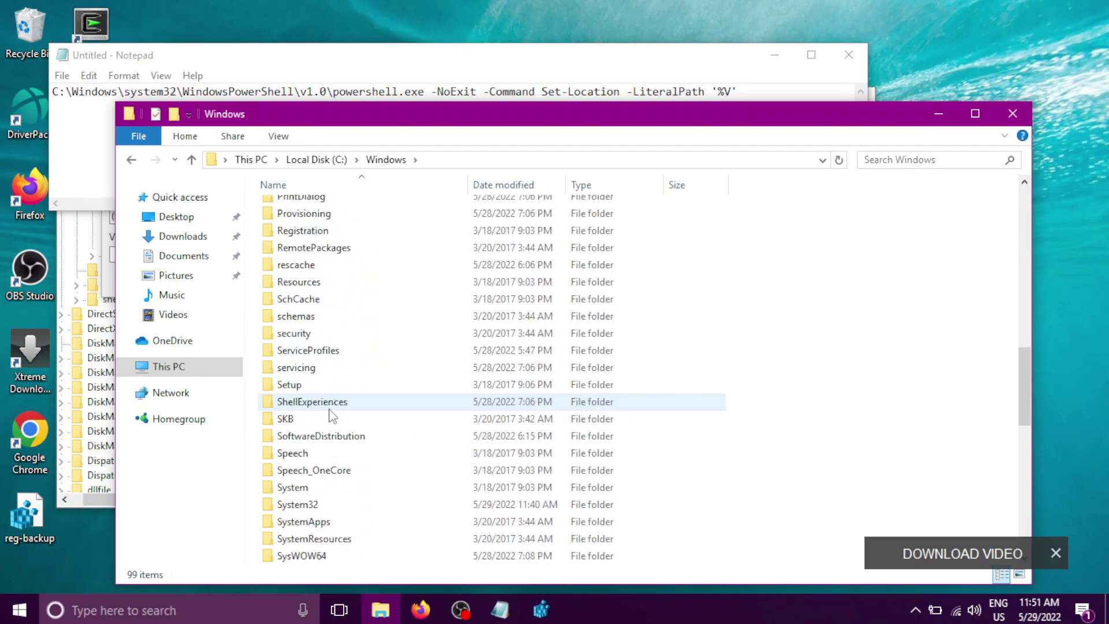
- Open System32\WindowsPowerShell\v1.0 and select the powershell application
double_click(292, 503)
scroll(322, 376, "down", 6)
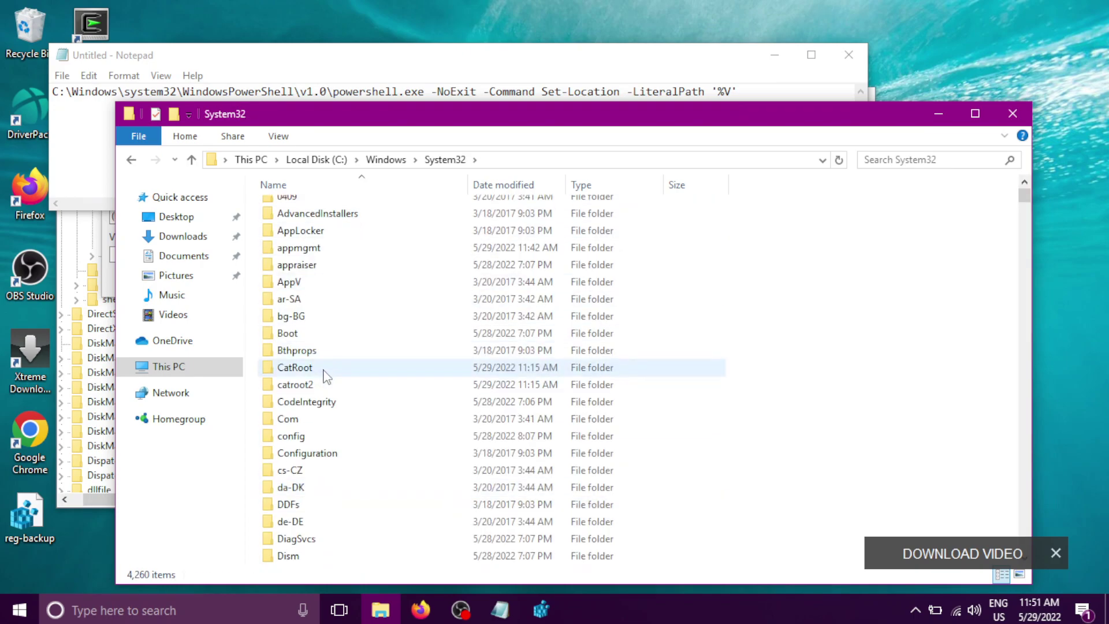
scroll(326, 376, "down", 20)
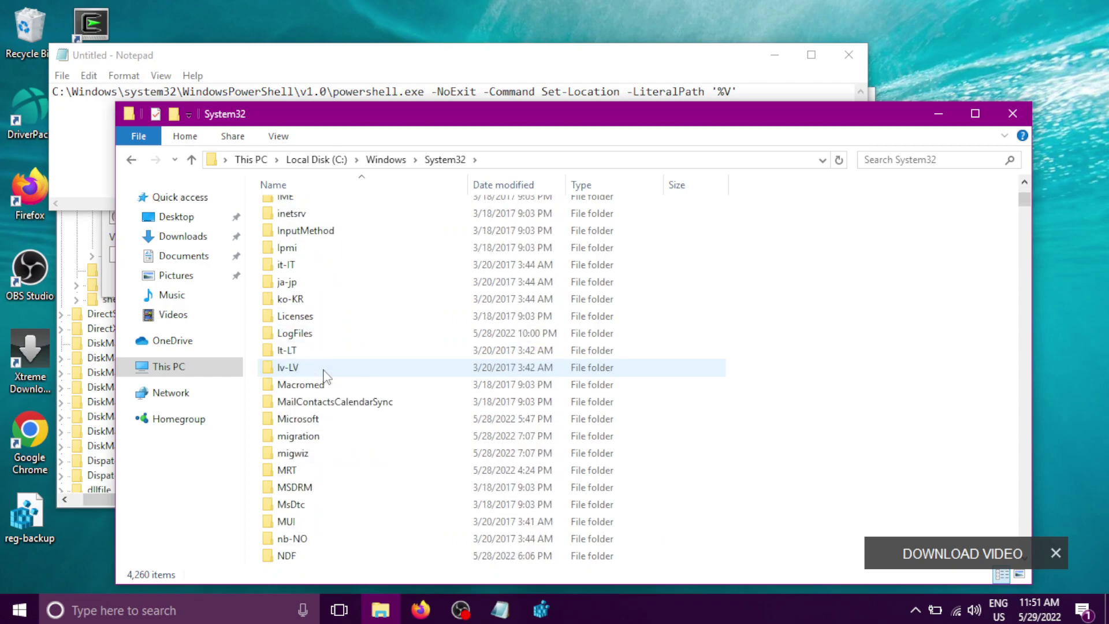
scroll(326, 377, "down", 14)
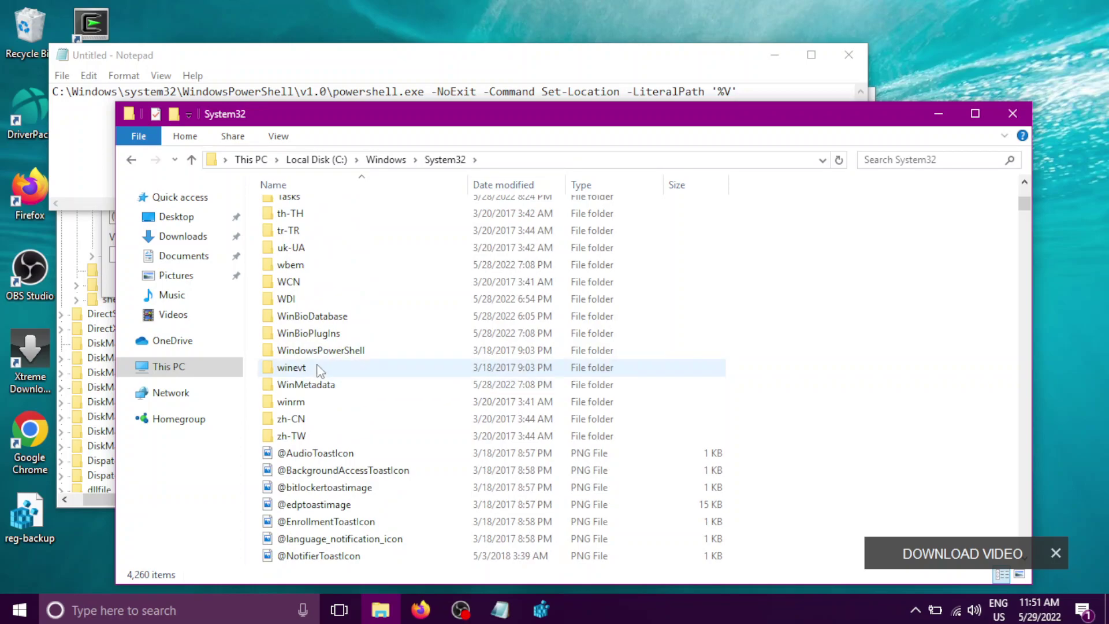
double_click(328, 356)
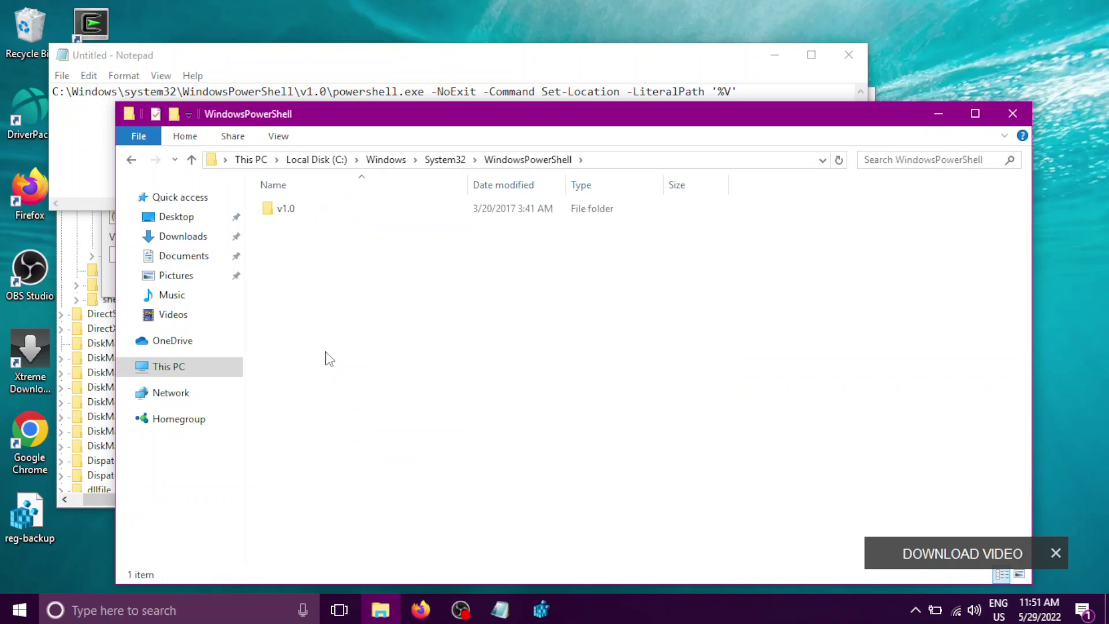
double_click(285, 211)
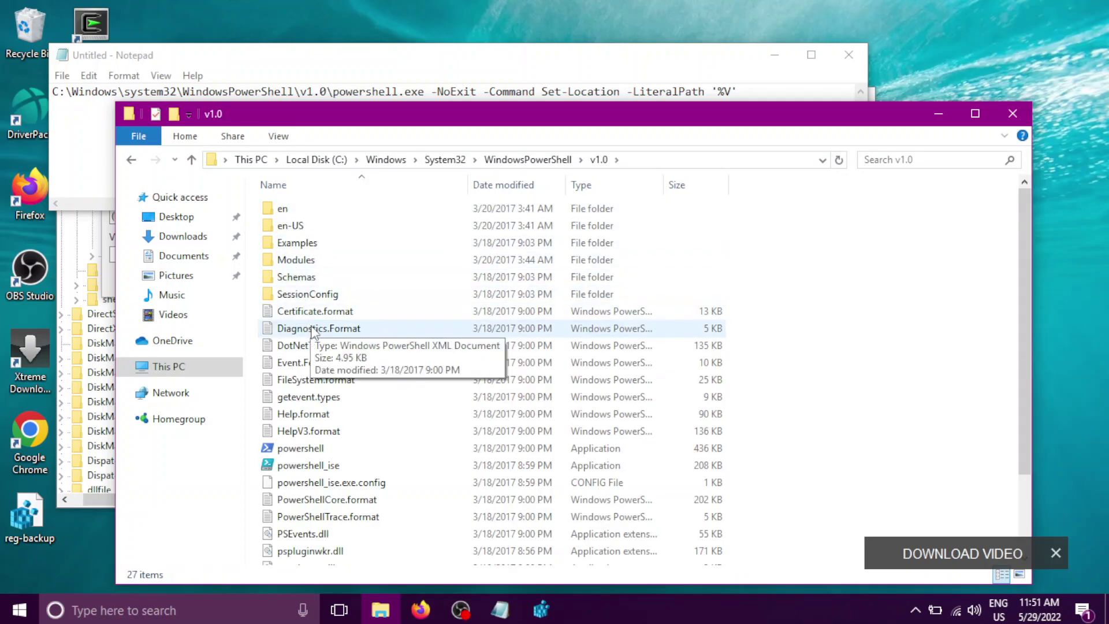
left_click(304, 452)
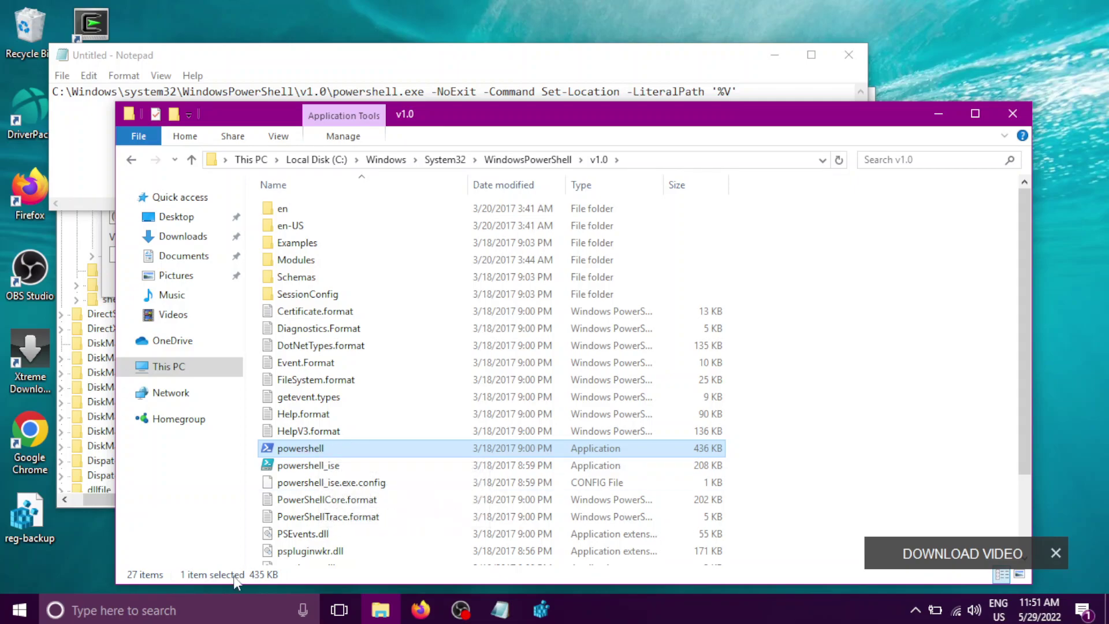
left_click(188, 607)
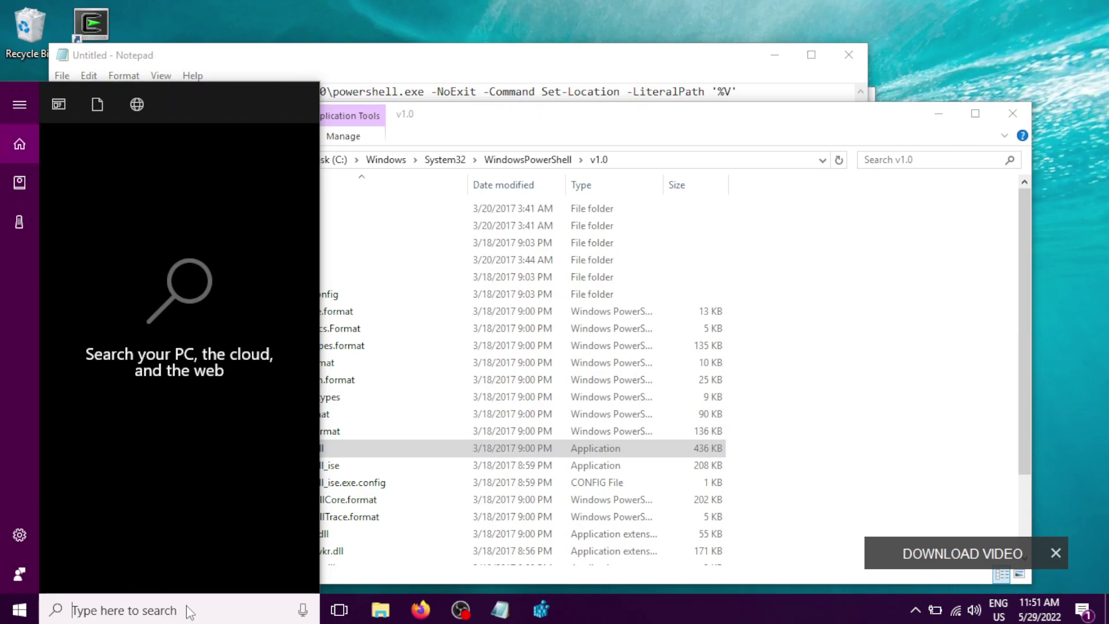
type("power")
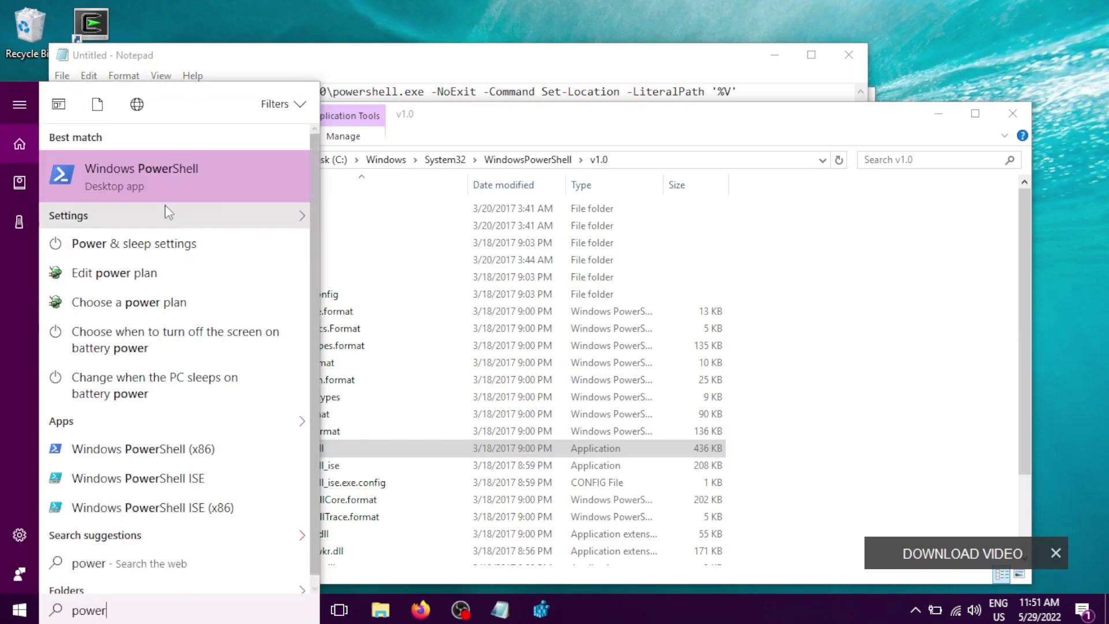
left_click(161, 164)
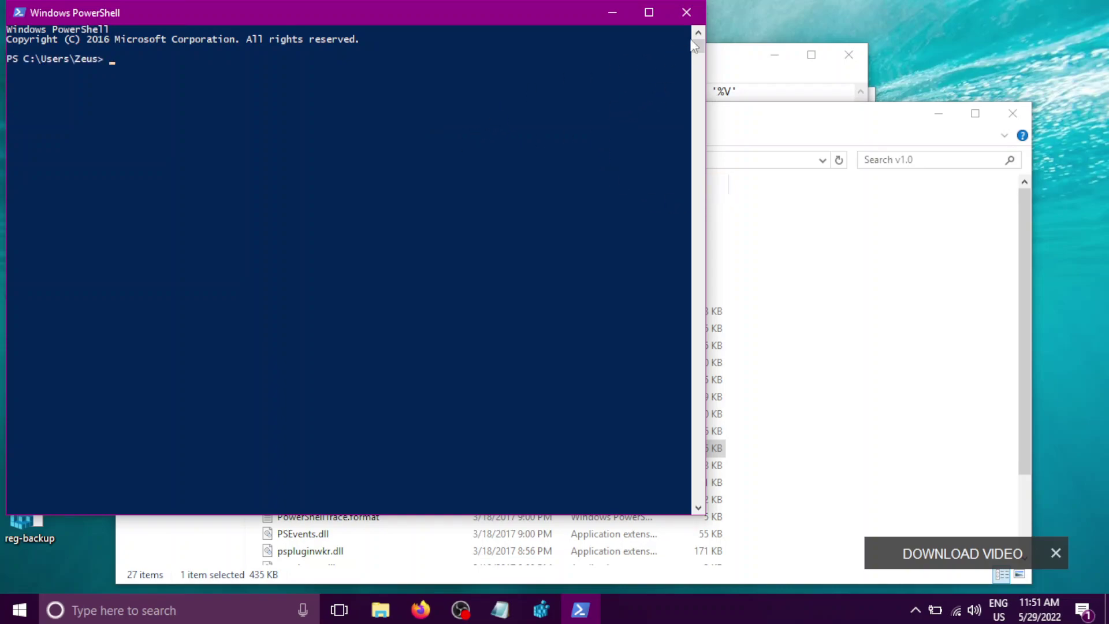
- Close PowerShell, check the desktop right-click menu, then select Notepad's full launch command
left_click(691, 18)
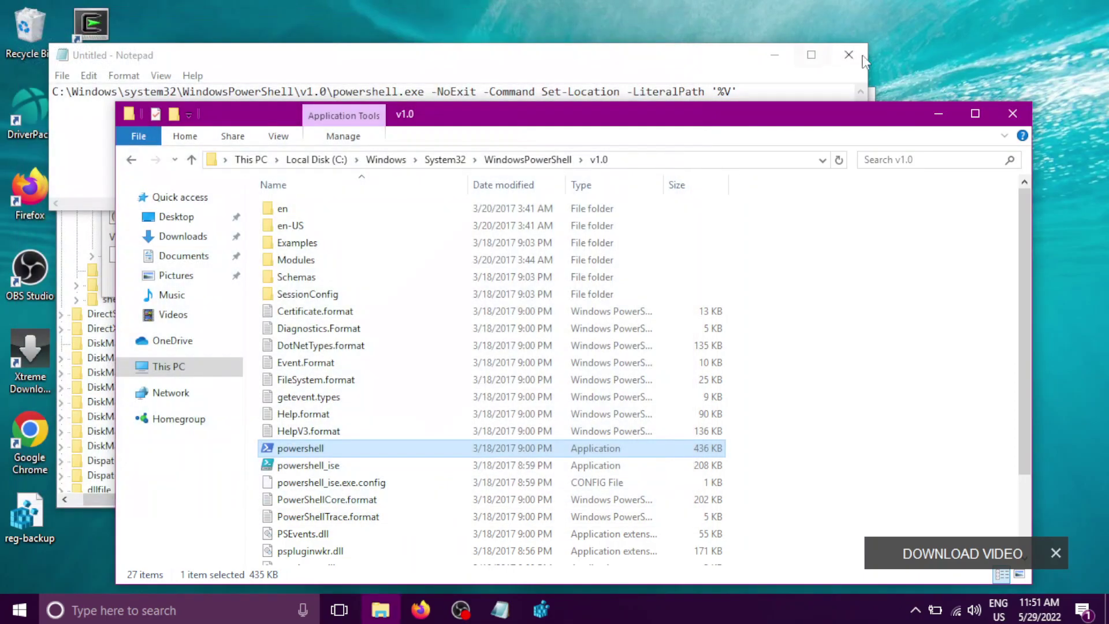
right_click(928, 64)
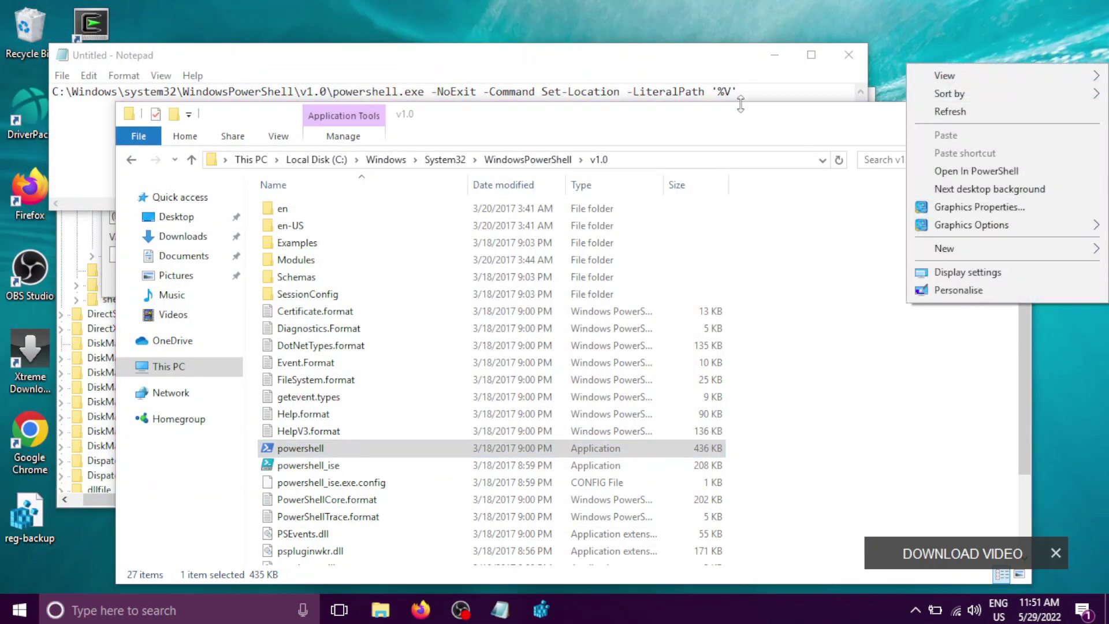
left_click(759, 116)
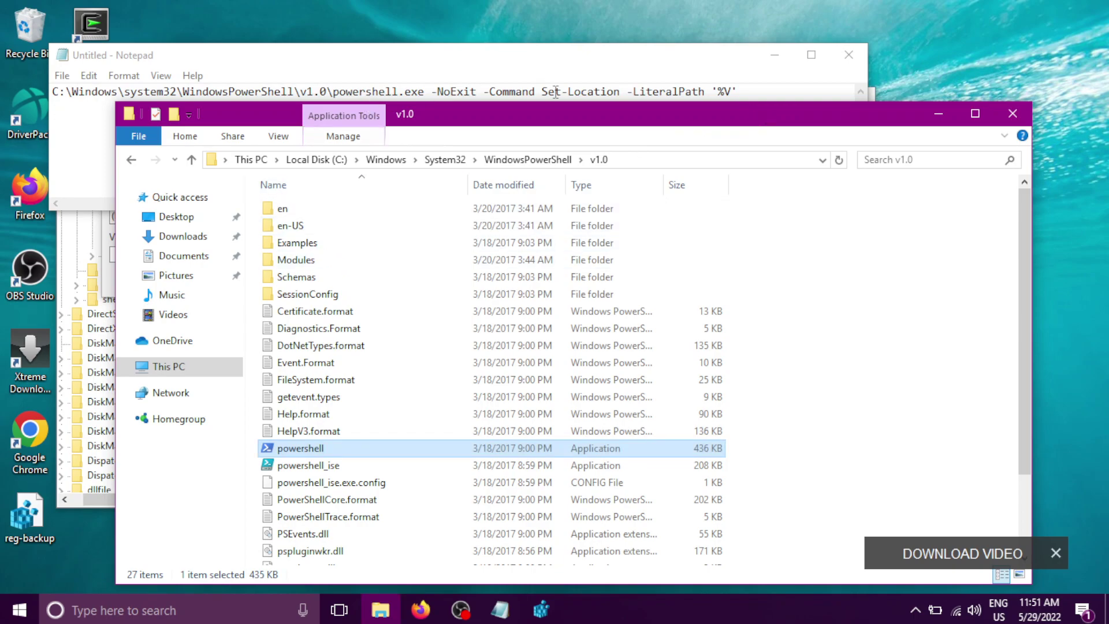
left_click(294, 90)
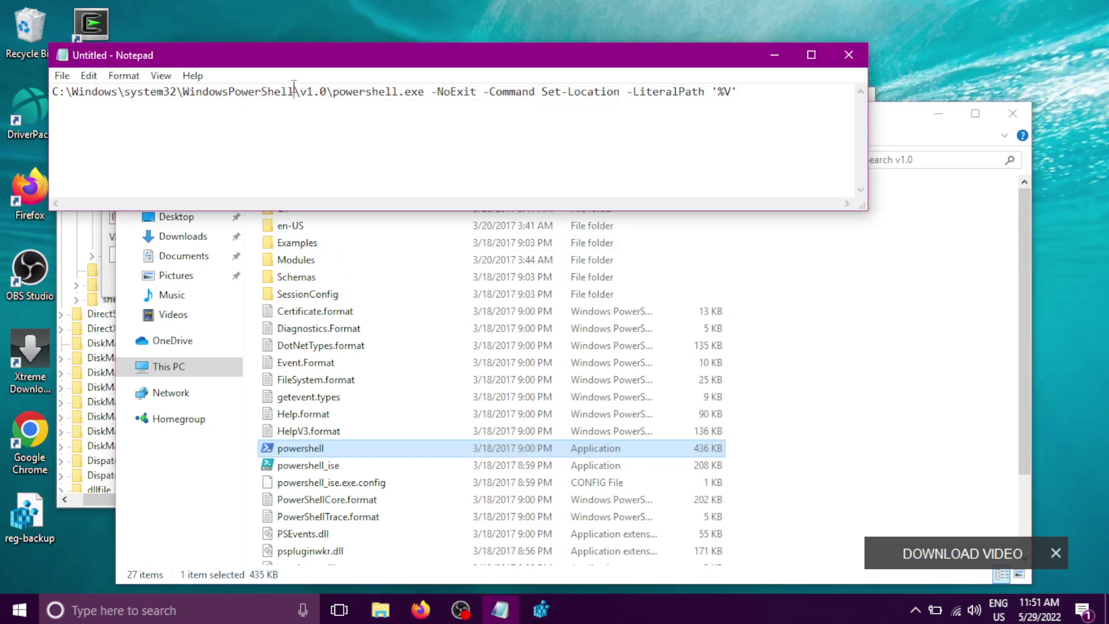
key("ctrl+a")
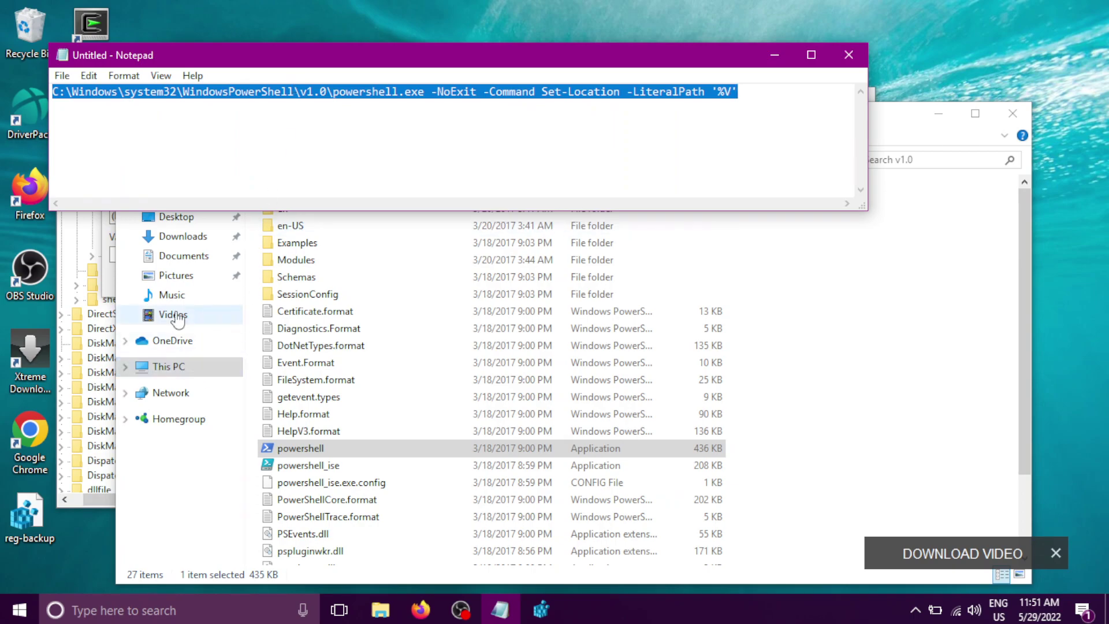
- Paste the powershell.exe launch command as the command key's (Default) value, then select powershellmenu
left_click(108, 505)
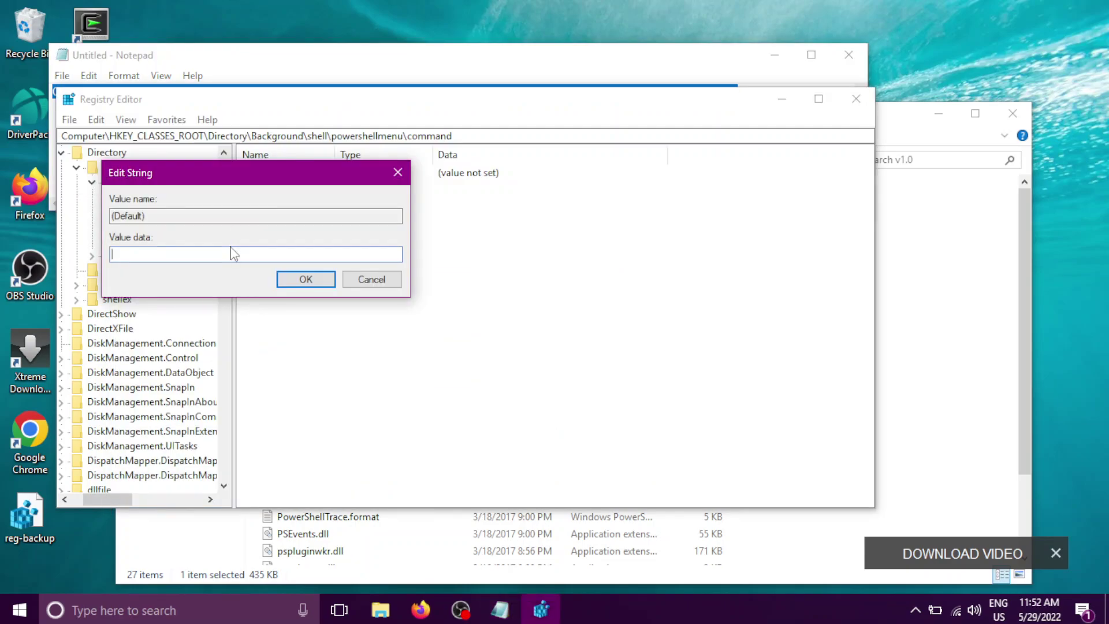
type("C:\\Windows\\System32\\WindowsPowerShell\\v1.0\\powershell.exe -NoExit -Command Set-Location -LiteralPath '%V'")
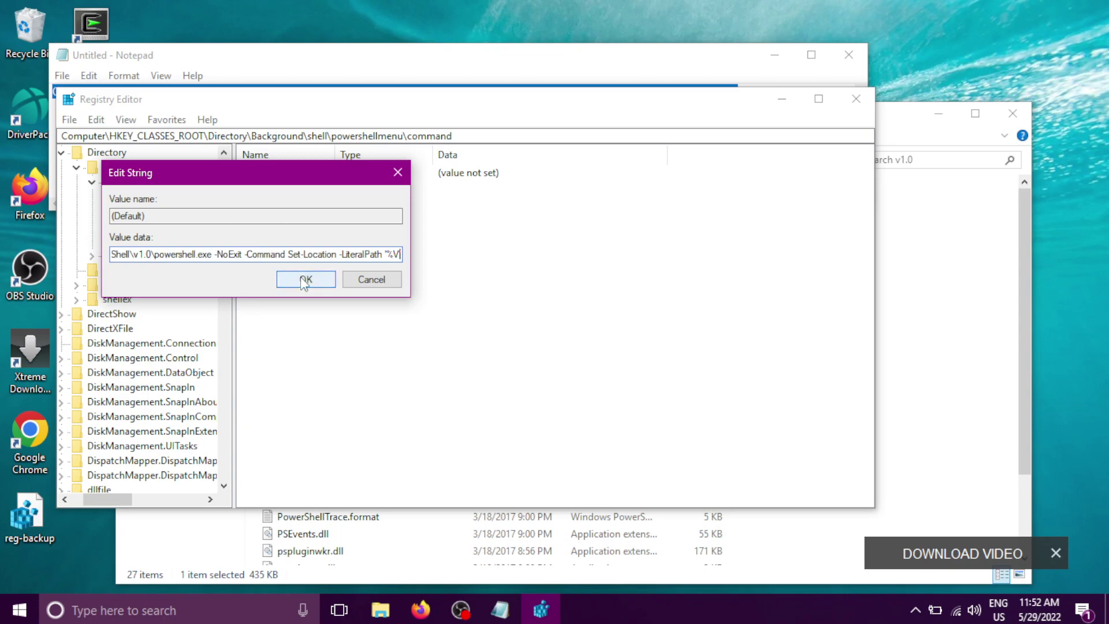
left_click(305, 280)
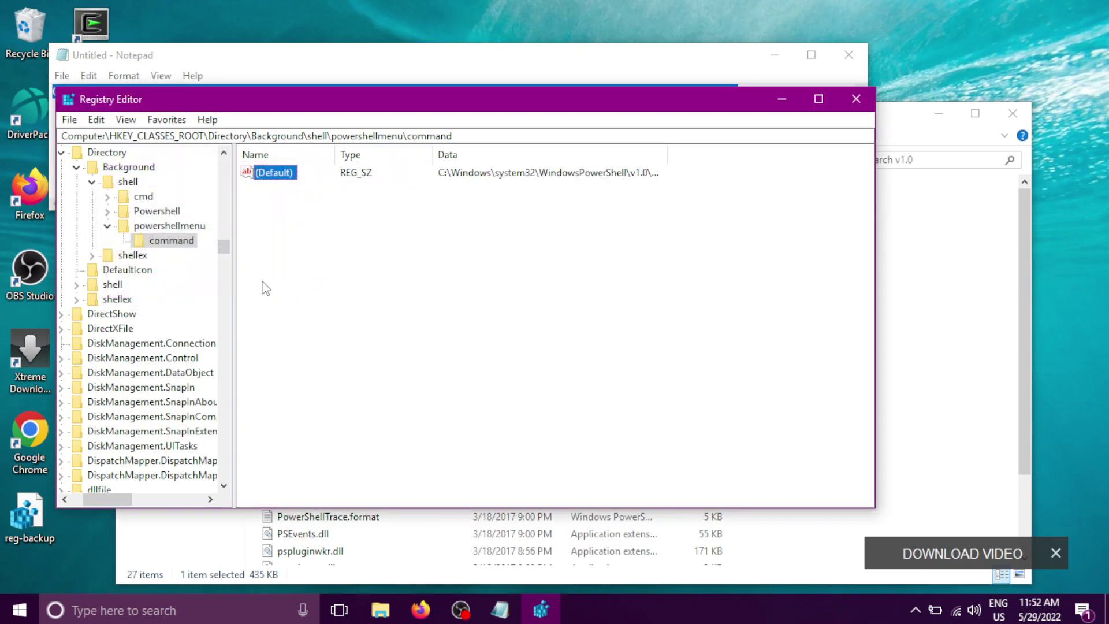
right_click(172, 242)
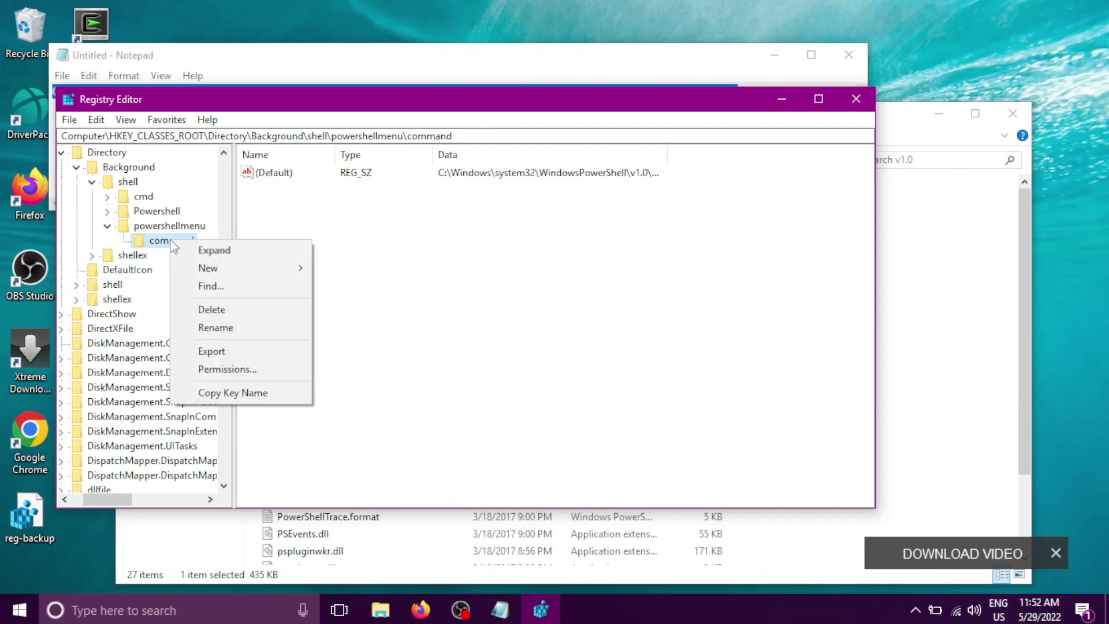
left_click(166, 228)
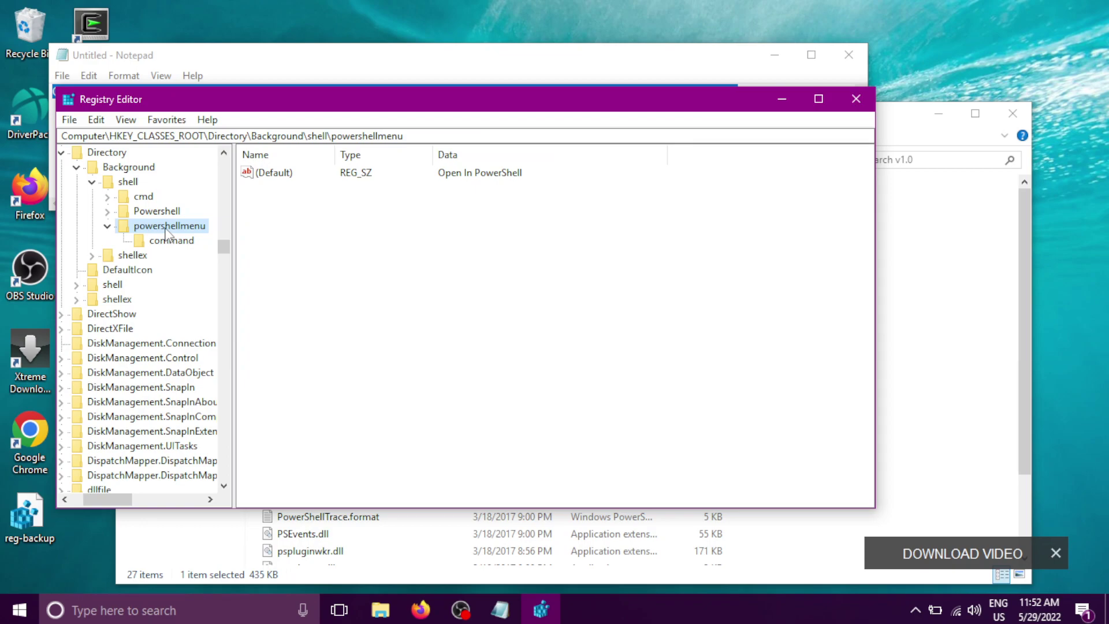
- Open powershellmenu's permissions and allow Full Control for ALL APPLICATION PACKAGES and CREATOR OWNER
right_click(166, 228)
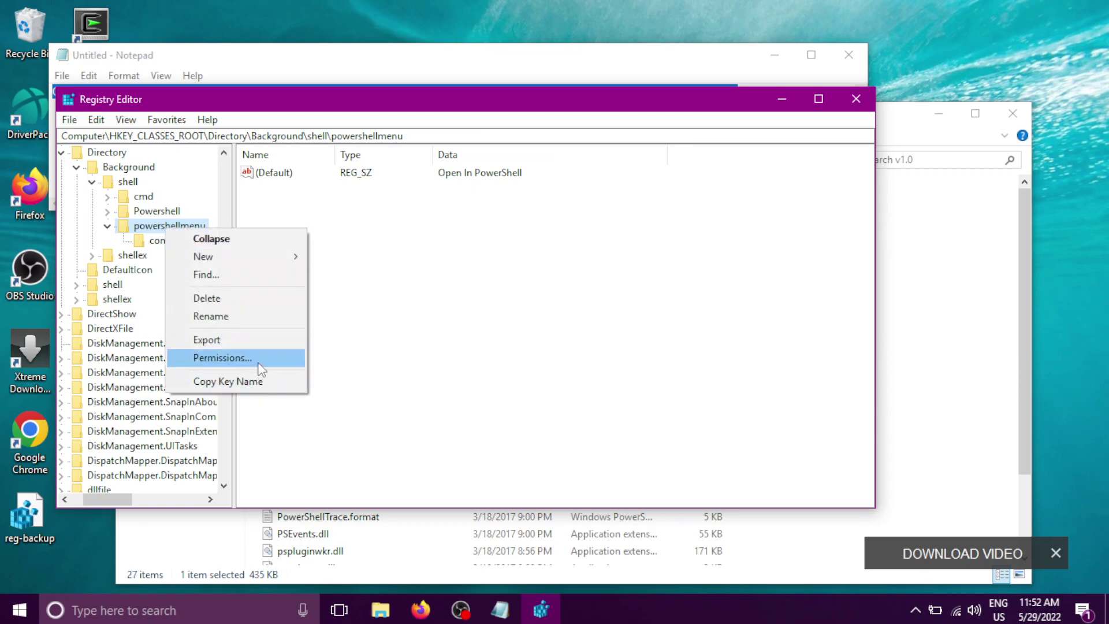
left_click(252, 359)
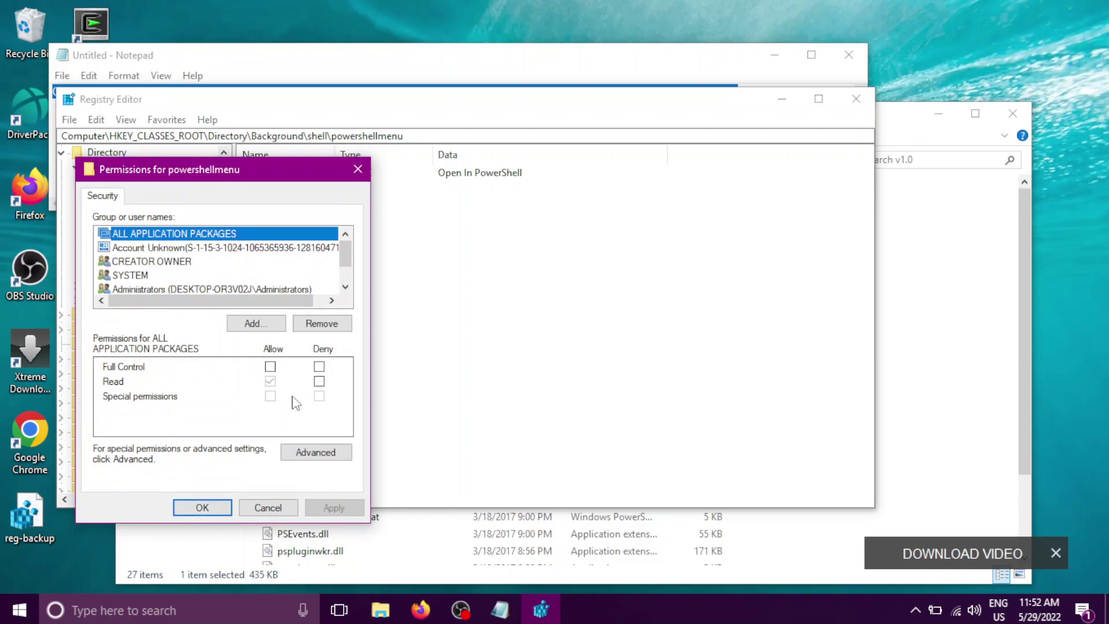
left_click(270, 367)
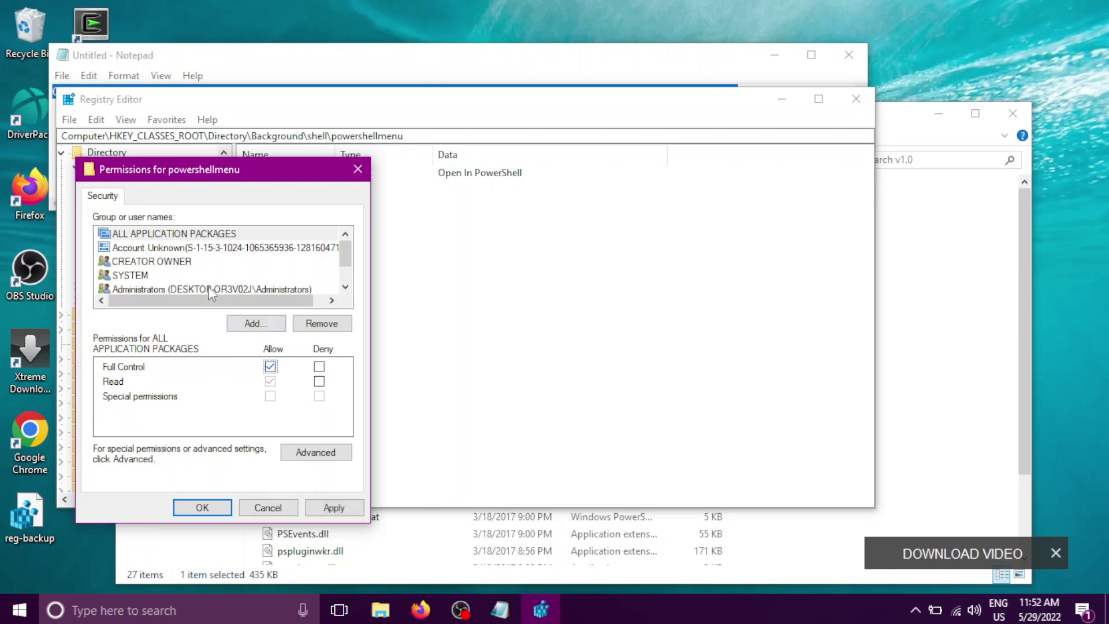
left_click(171, 260)
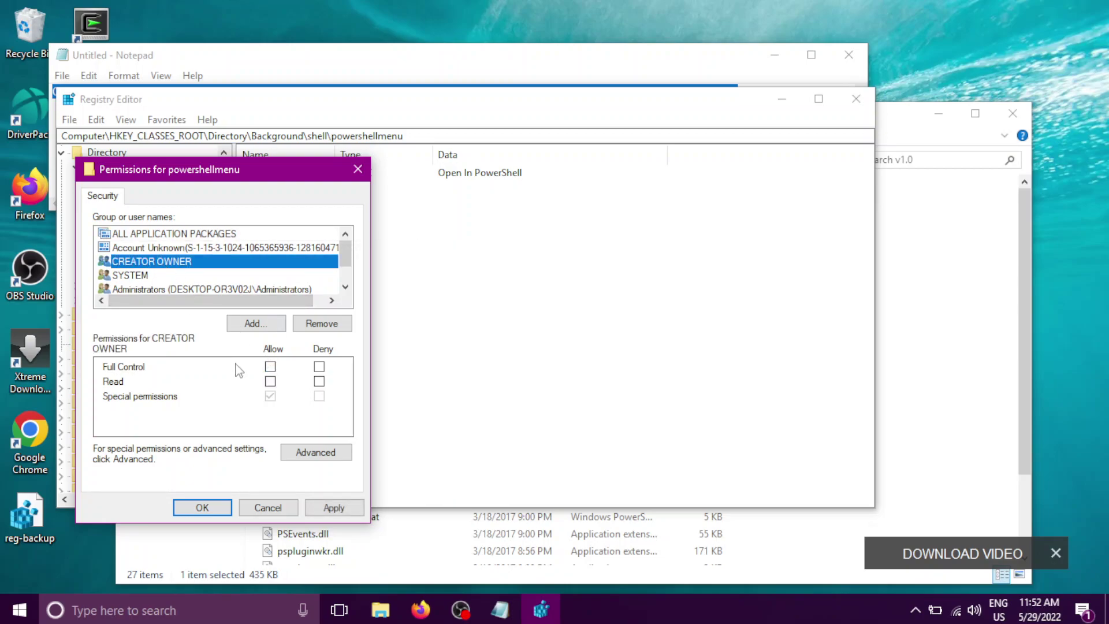
left_click(270, 368)
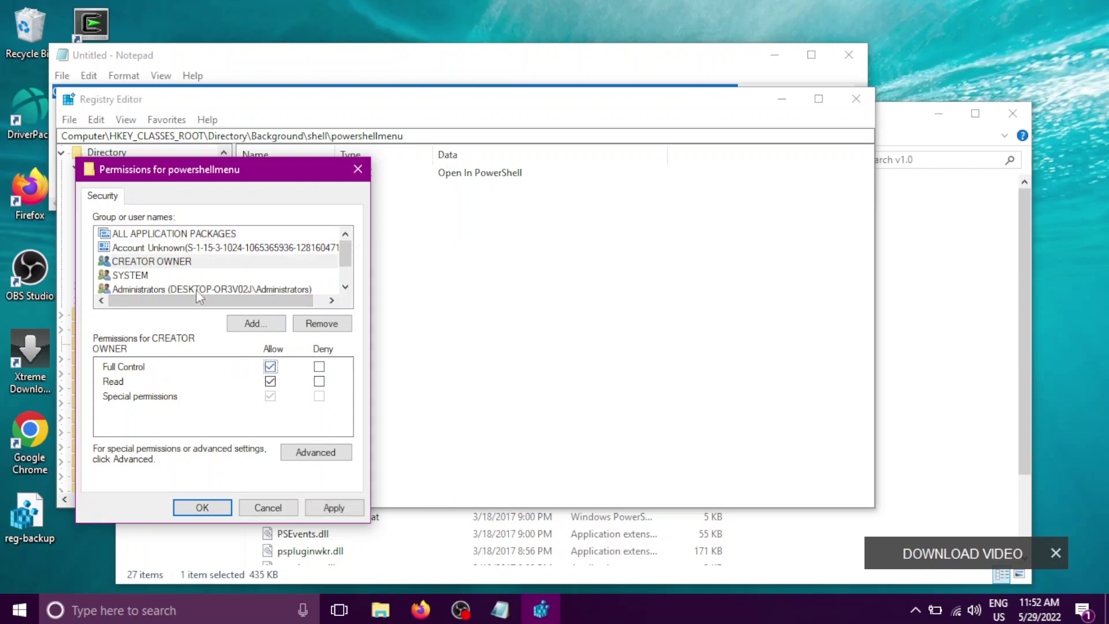
- Allow Full Control for the Users group and apply the permission changes
left_click(156, 276)
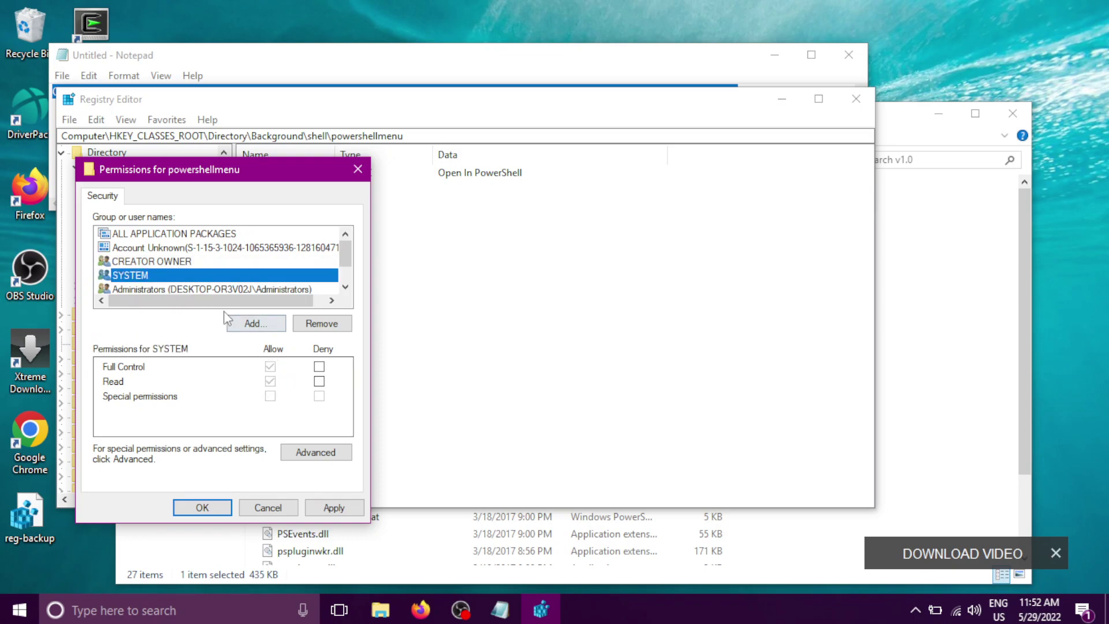
left_click(202, 289)
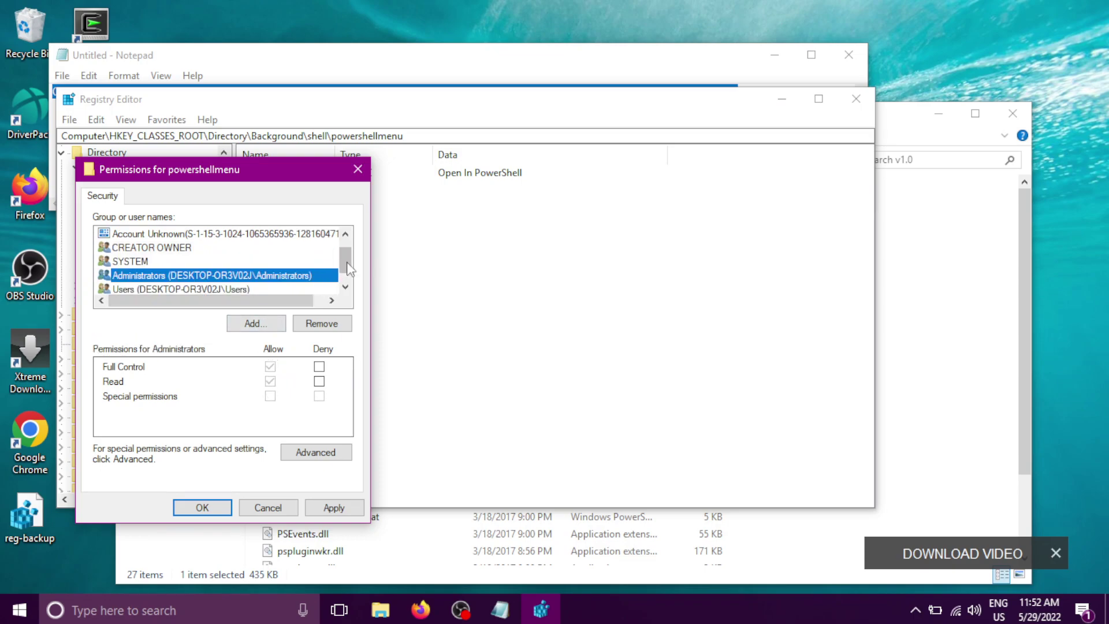
left_click(346, 286)
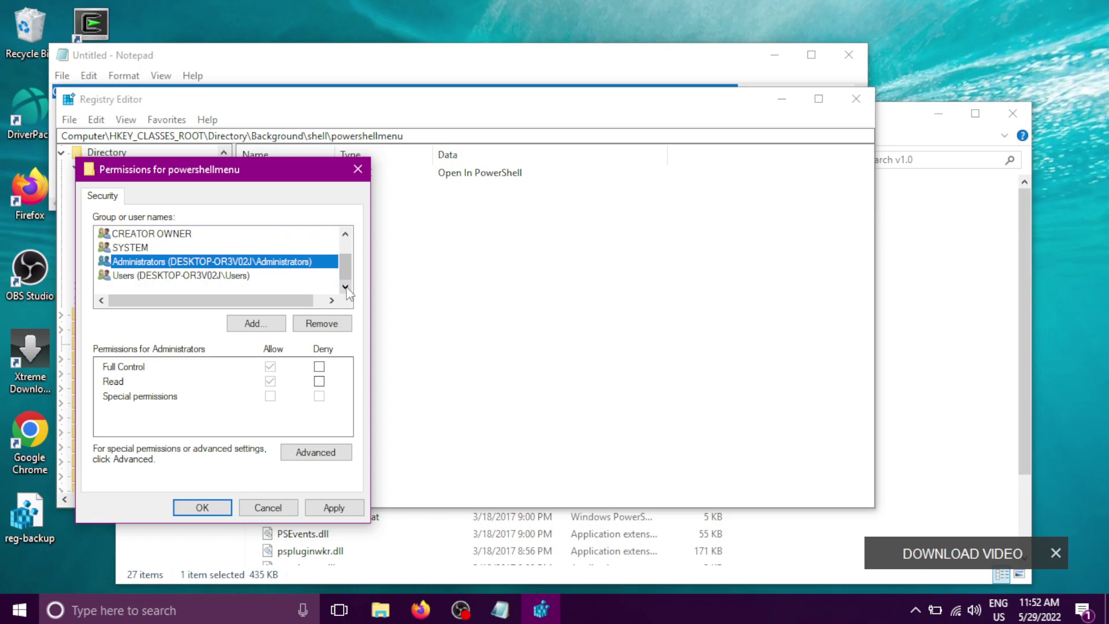
left_click(203, 277)
left_click(271, 367)
left_click(270, 367)
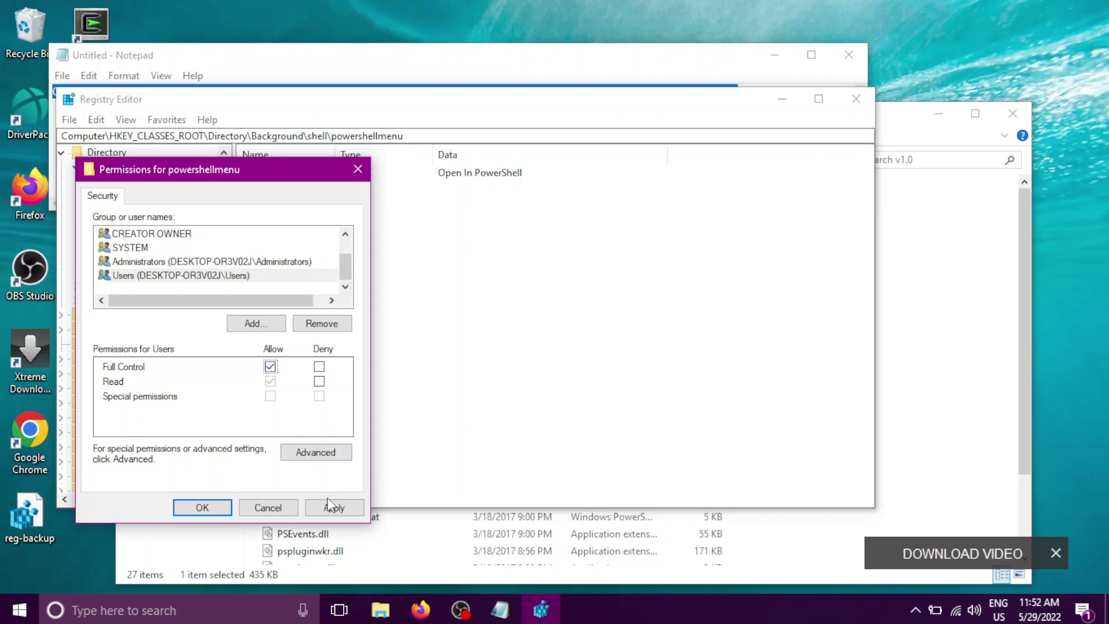
left_click(339, 508)
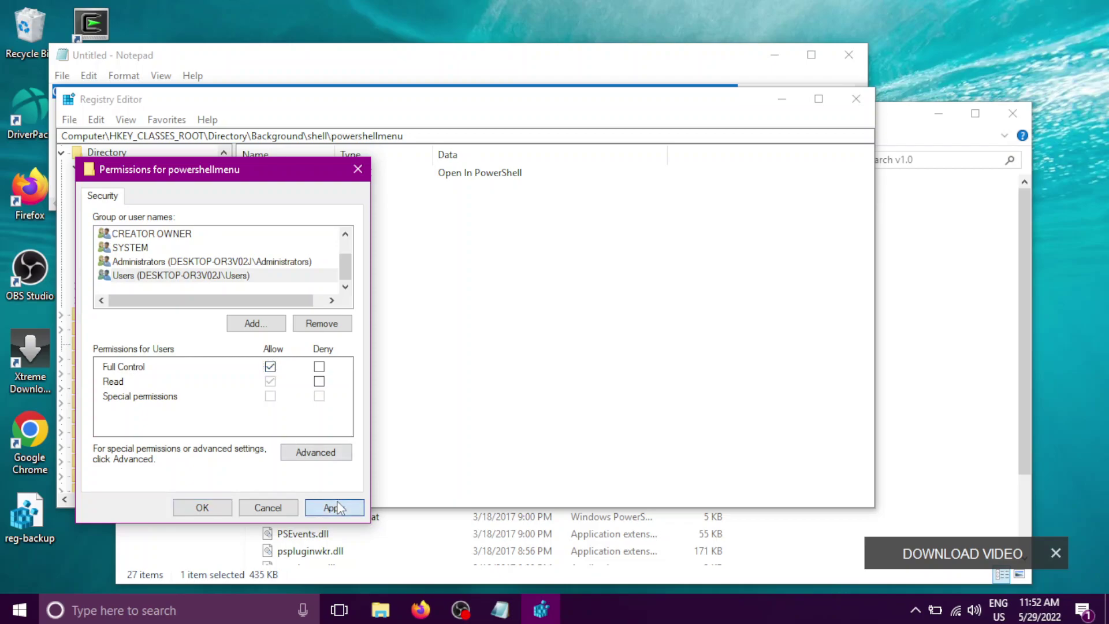
left_click(209, 508)
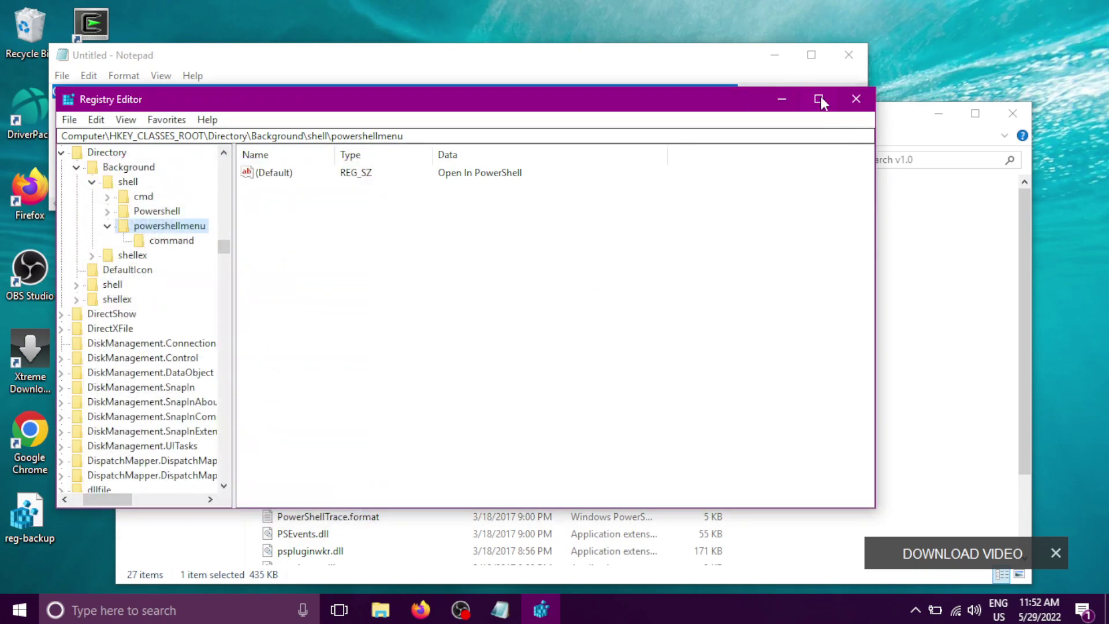
- Close Registry Editor and use Open In PowerShell on the Pictures folder background
left_click(853, 105)
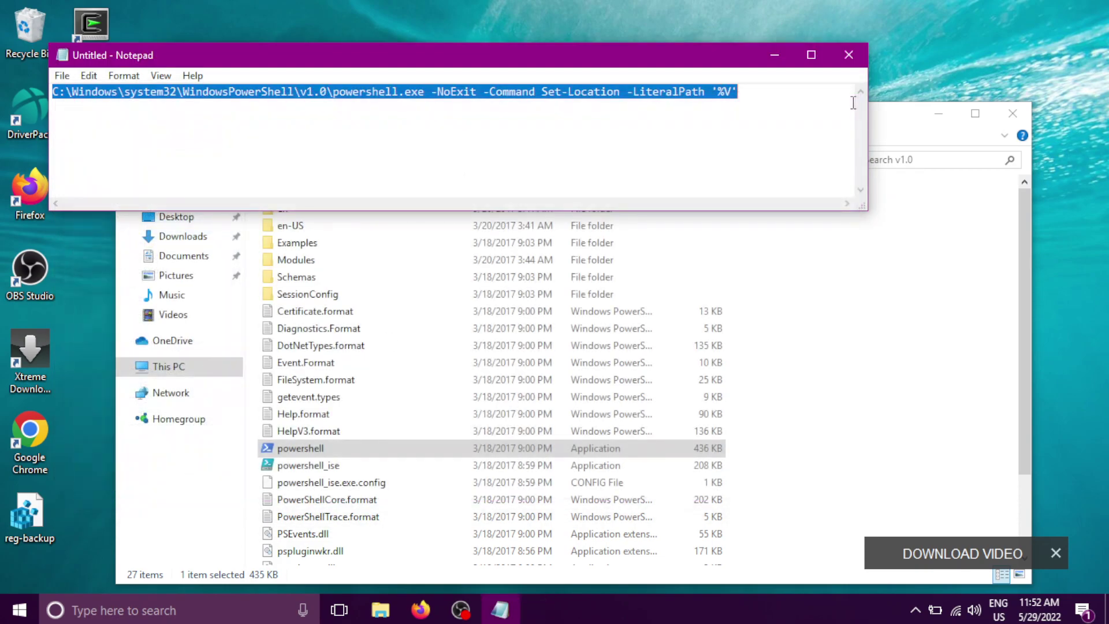
left_click(196, 488)
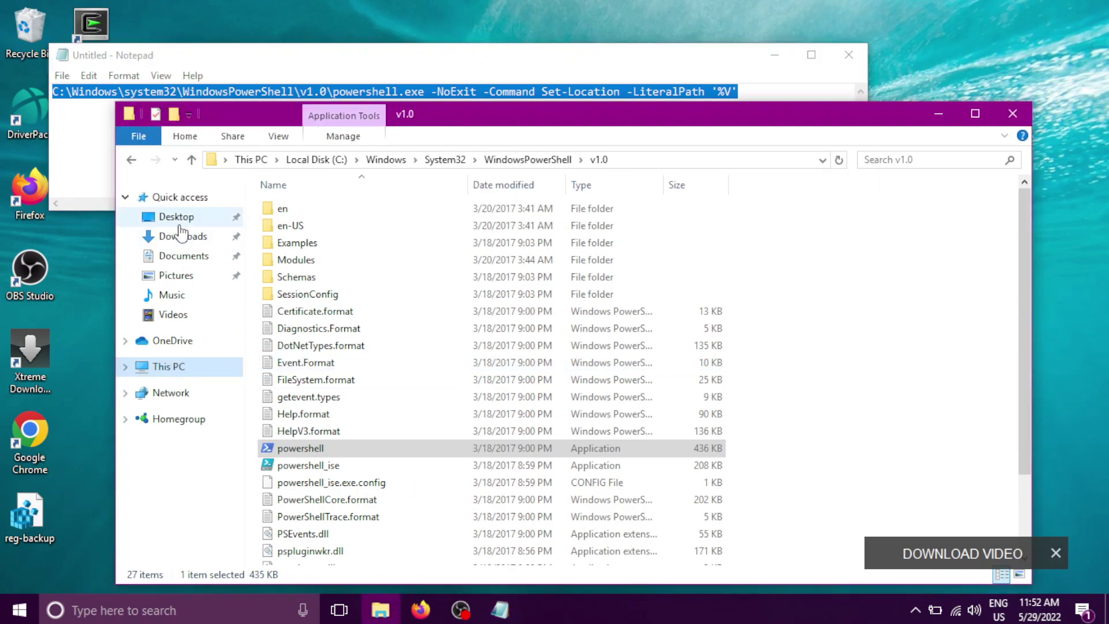
left_click(182, 277)
right_click(440, 345)
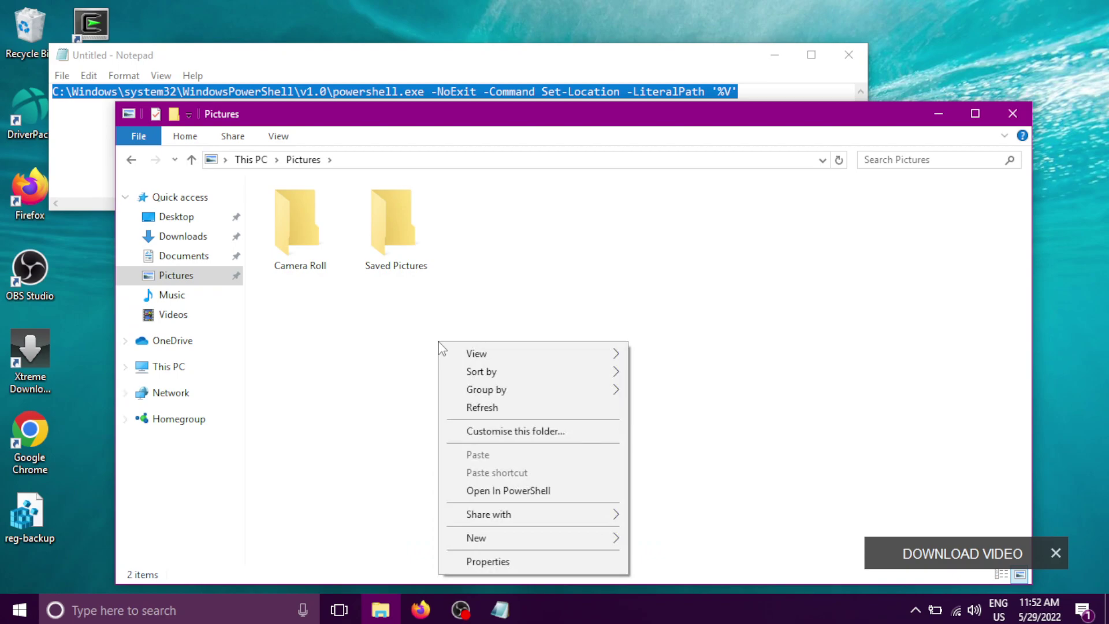
left_click(541, 488)
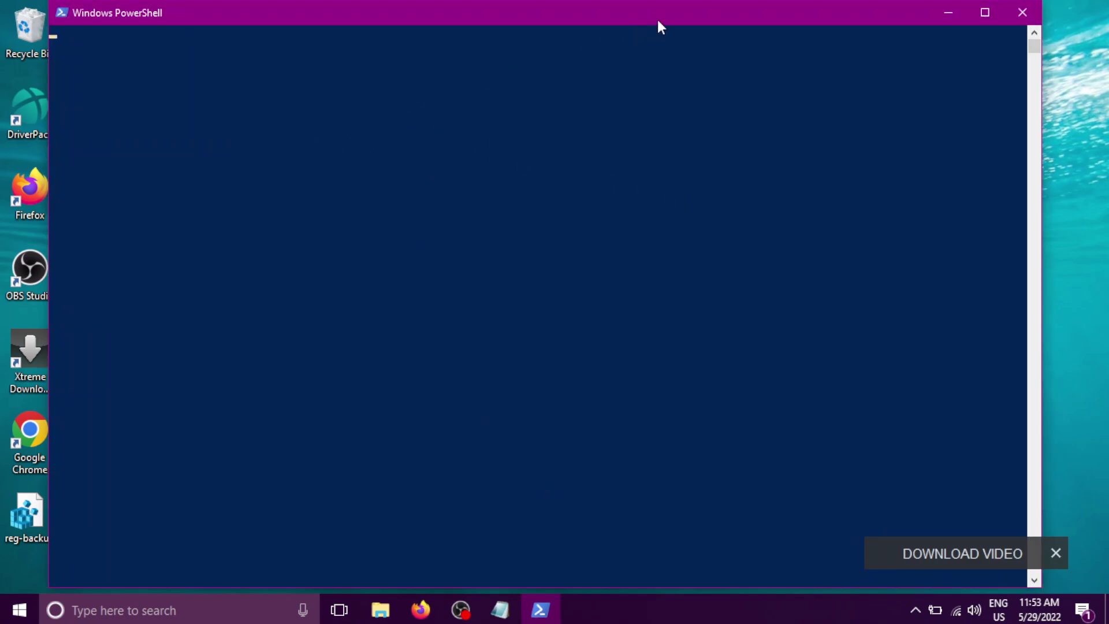
left_click_drag(658, 21, 694, 73)
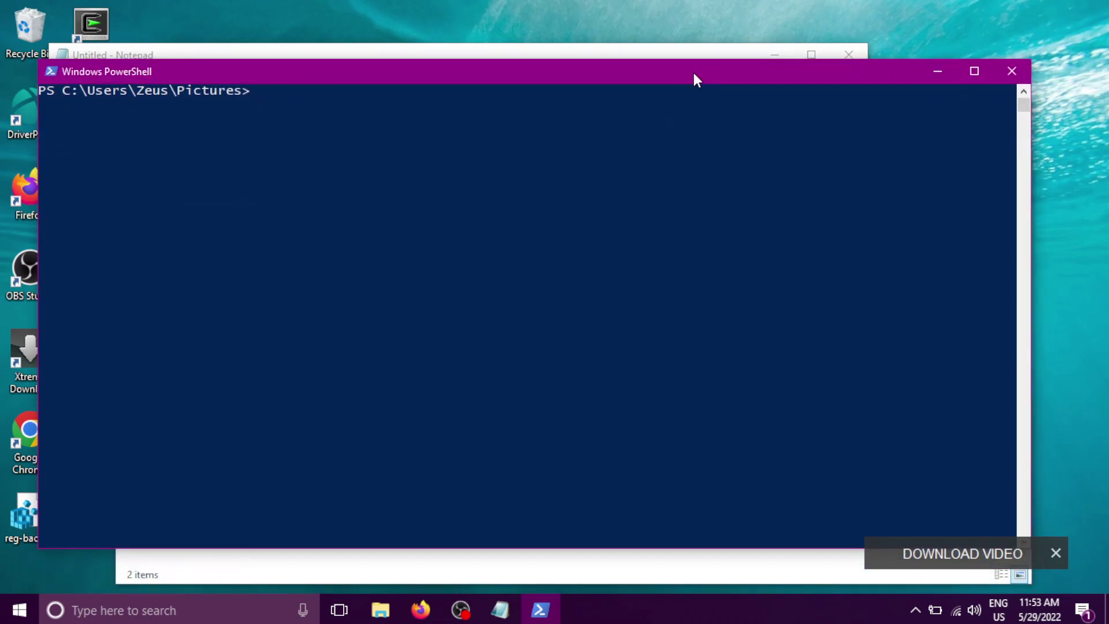
left_click(1055, 553)
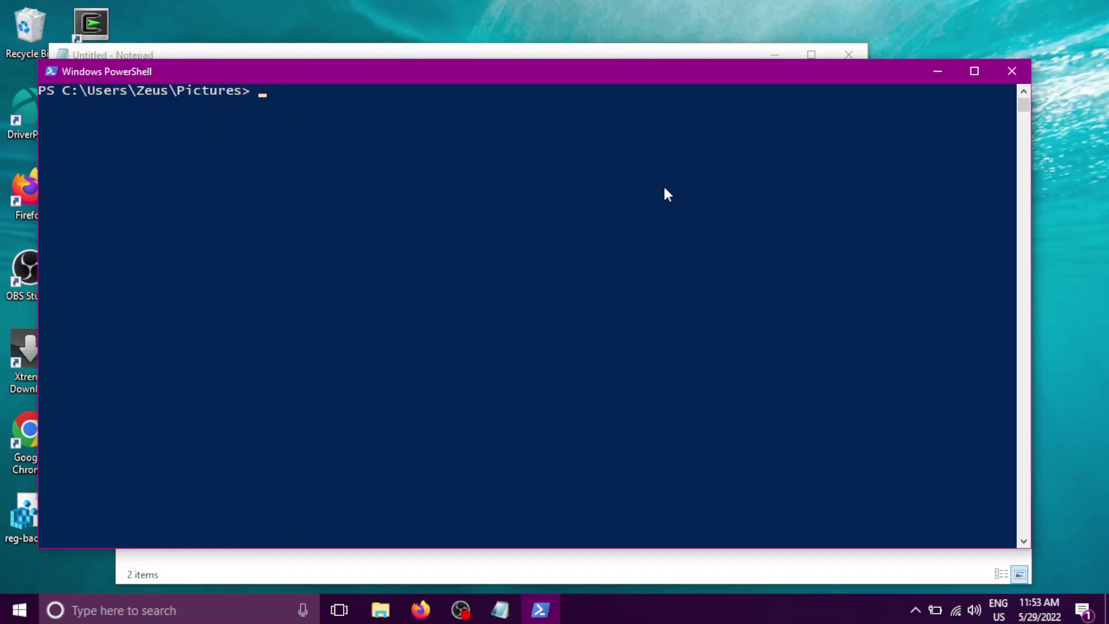
- Close PowerShell and relaunch Windows PowerShell by searching 'power' in Start
left_click(1011, 72)
key("super")
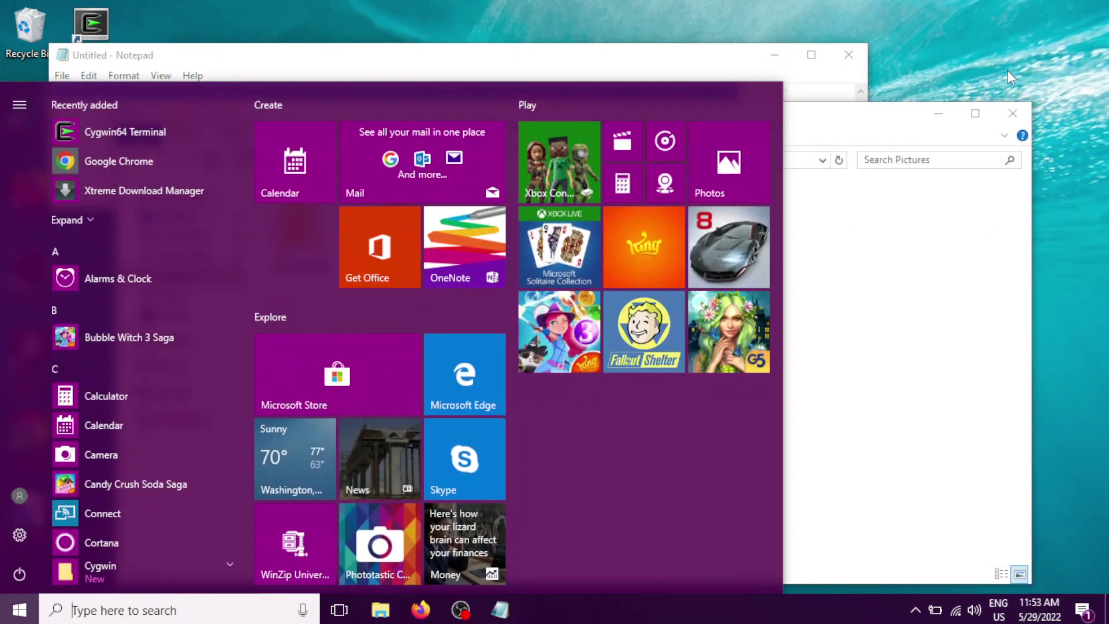
type("power")
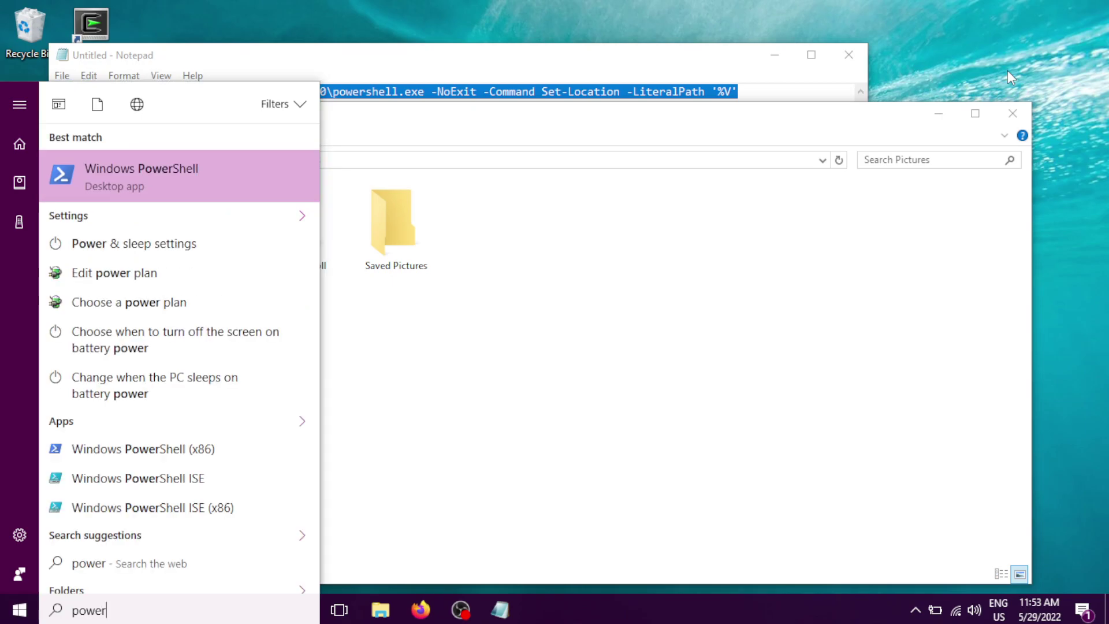
key("Return")
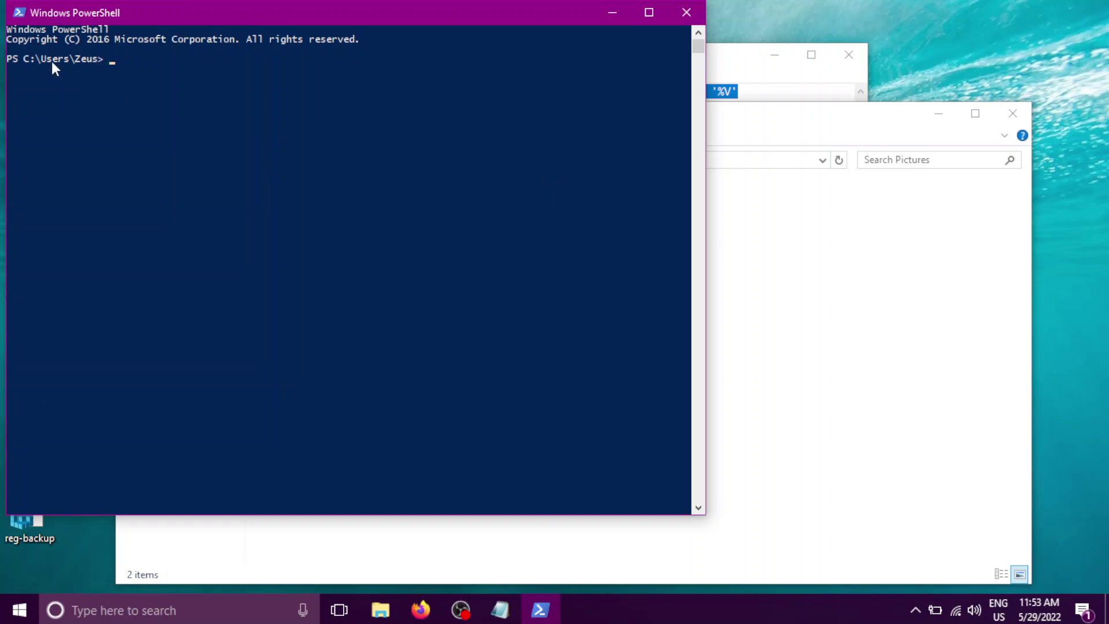
- Run pwd to show the home folder
left_click(92, 65)
type("d")
key("BackSpace")
type("pwd")
key("Return")
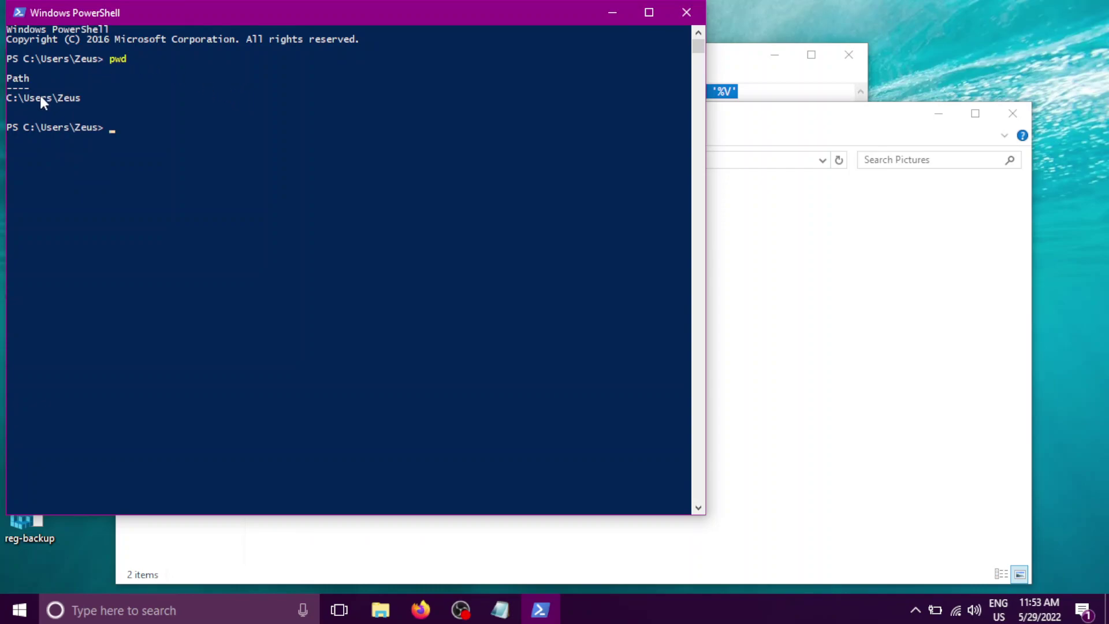
- Change into .\Pictures\ and list its Camera Roll and Saved Pictures folders
left_click(272, 168)
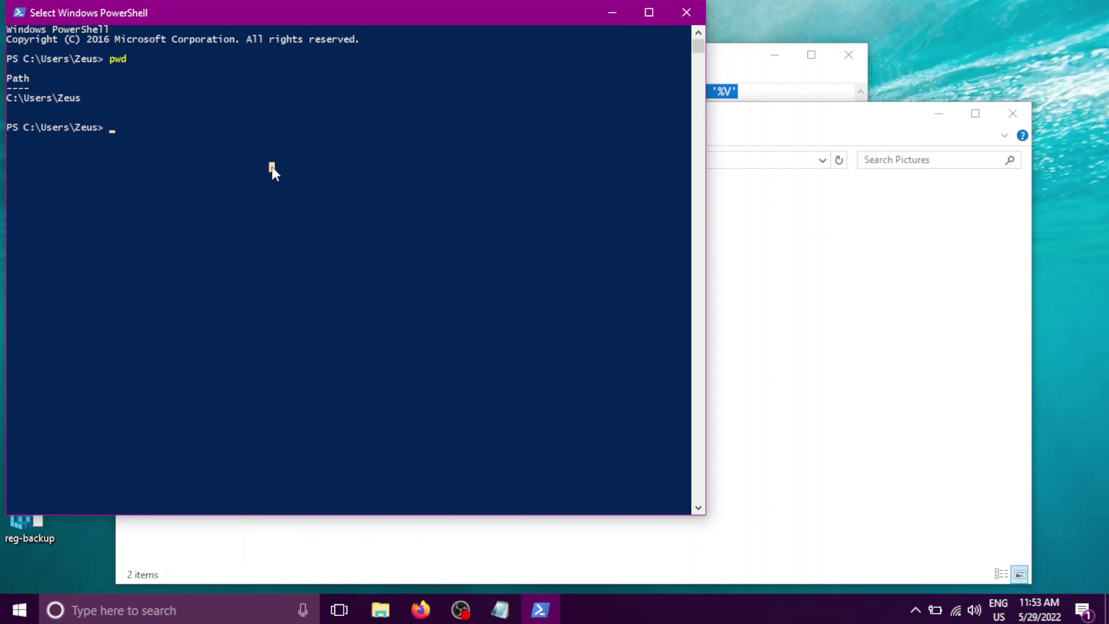
type("cd")
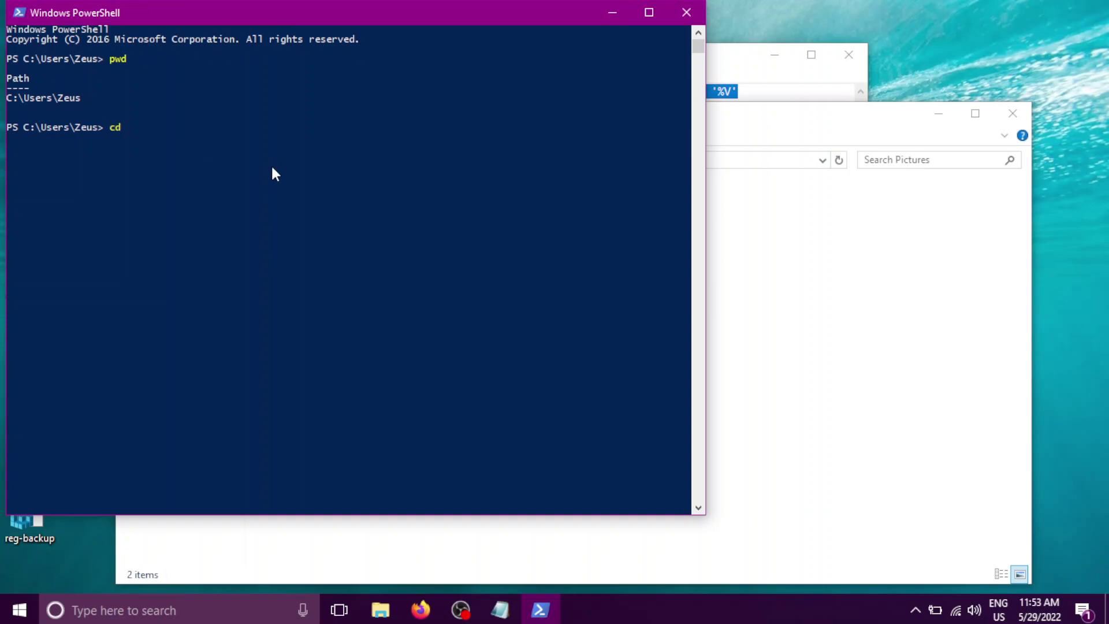
type(" Pi")
key("Tab")
type("c")
key("BackSpace")
key("Return")
type("ls")
key("Return")
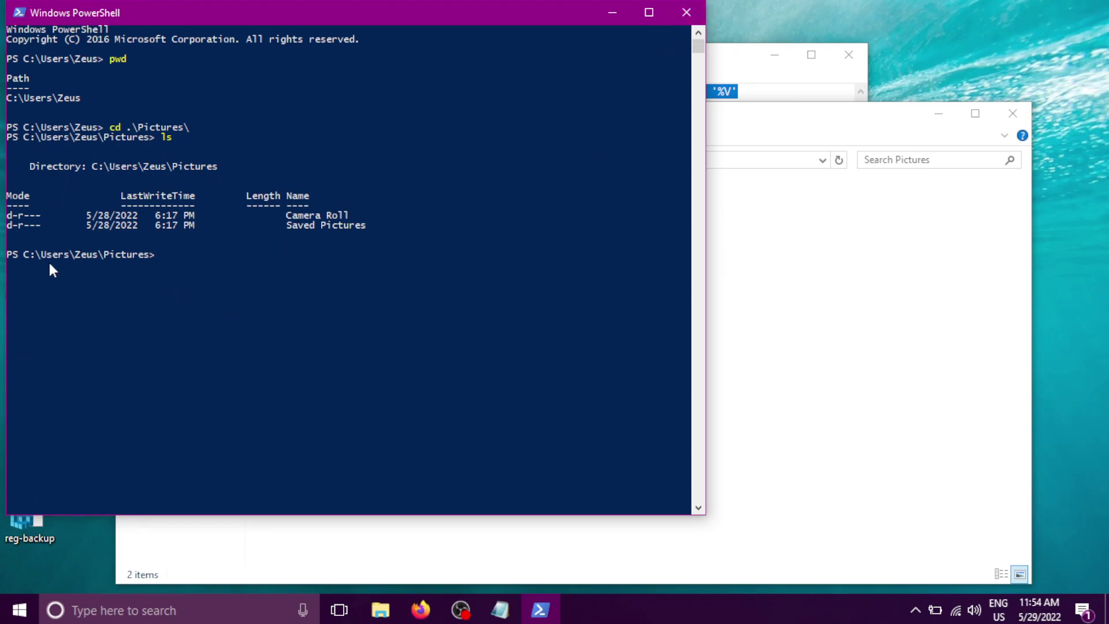
- Close PowerShell and highlight parts of the powershell.exe -NoExit command line in Notepad
left_click(695, 9)
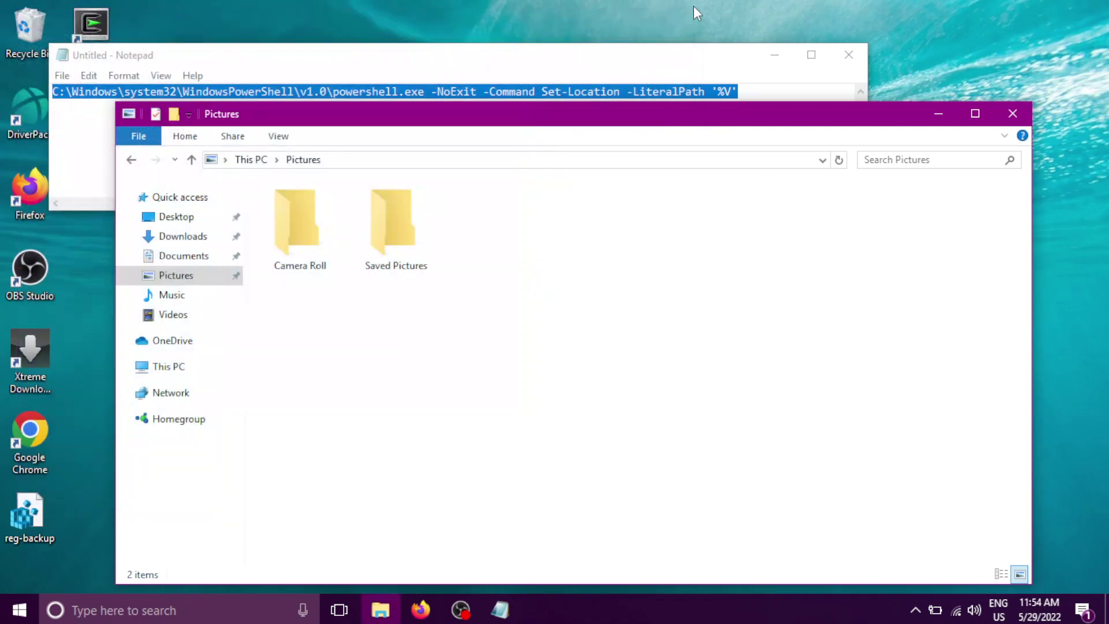
left_click(706, 61)
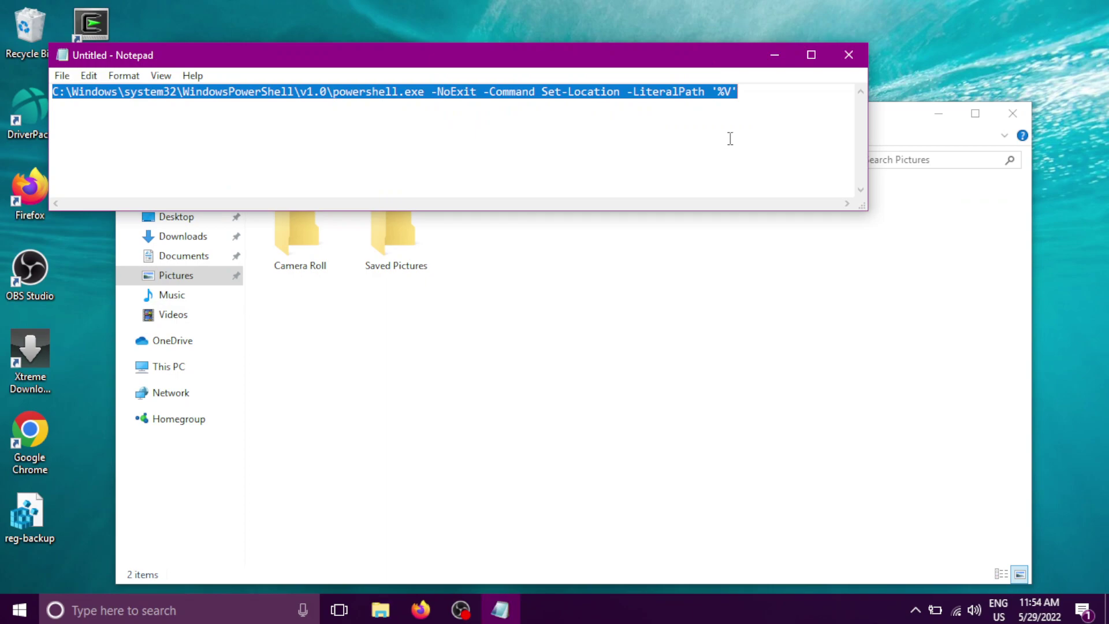
left_click(772, 123)
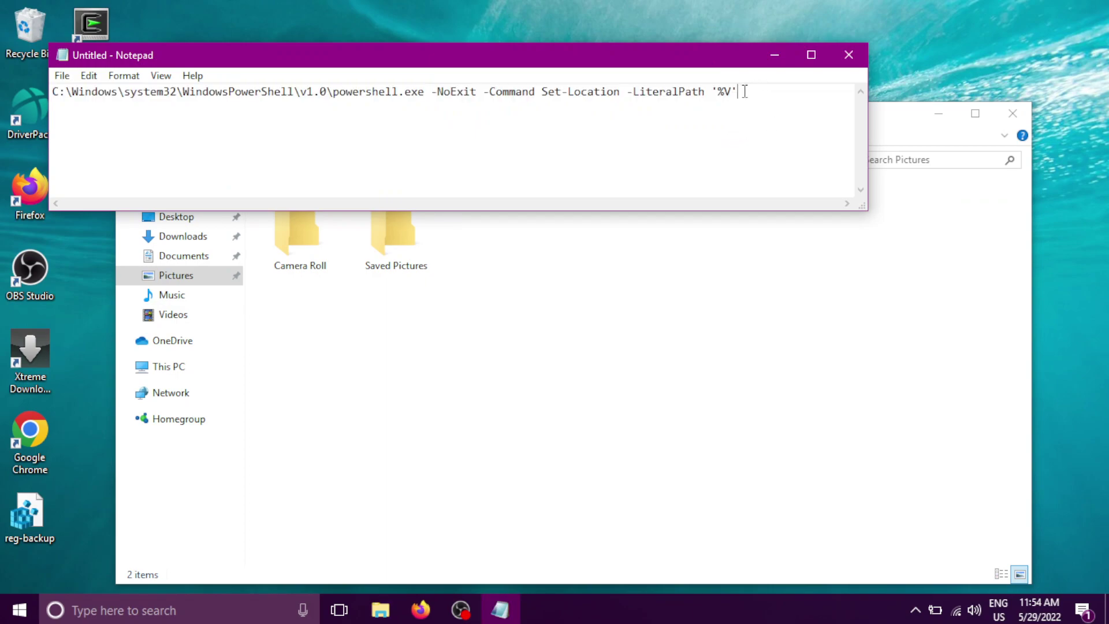
left_click_drag(745, 91, 91, 90)
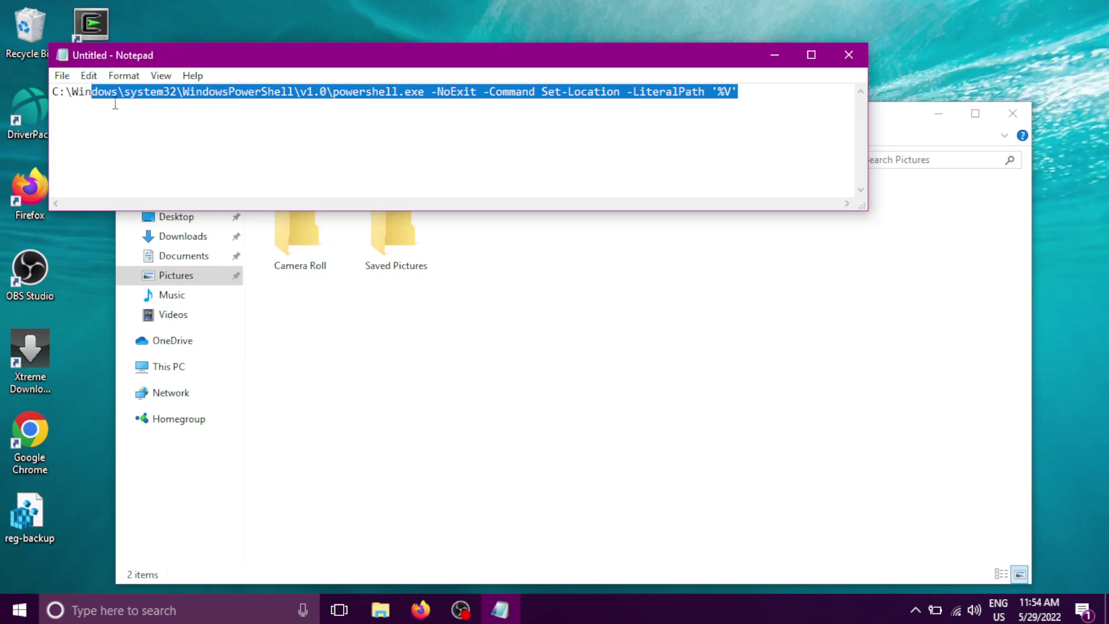
left_click(203, 134)
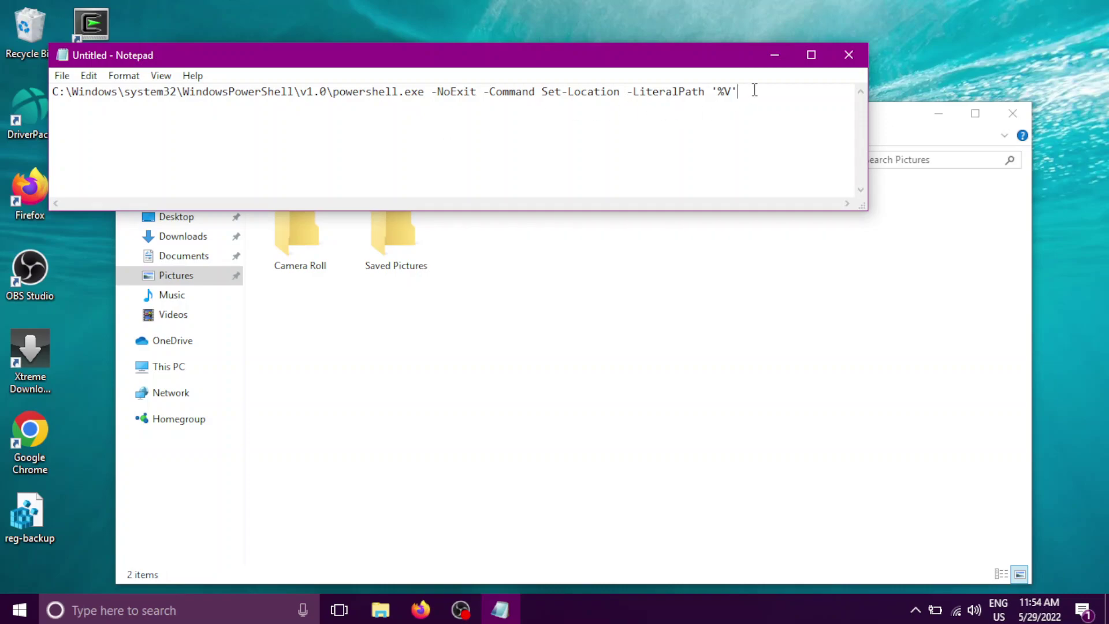
left_click_drag(755, 91, 270, 111)
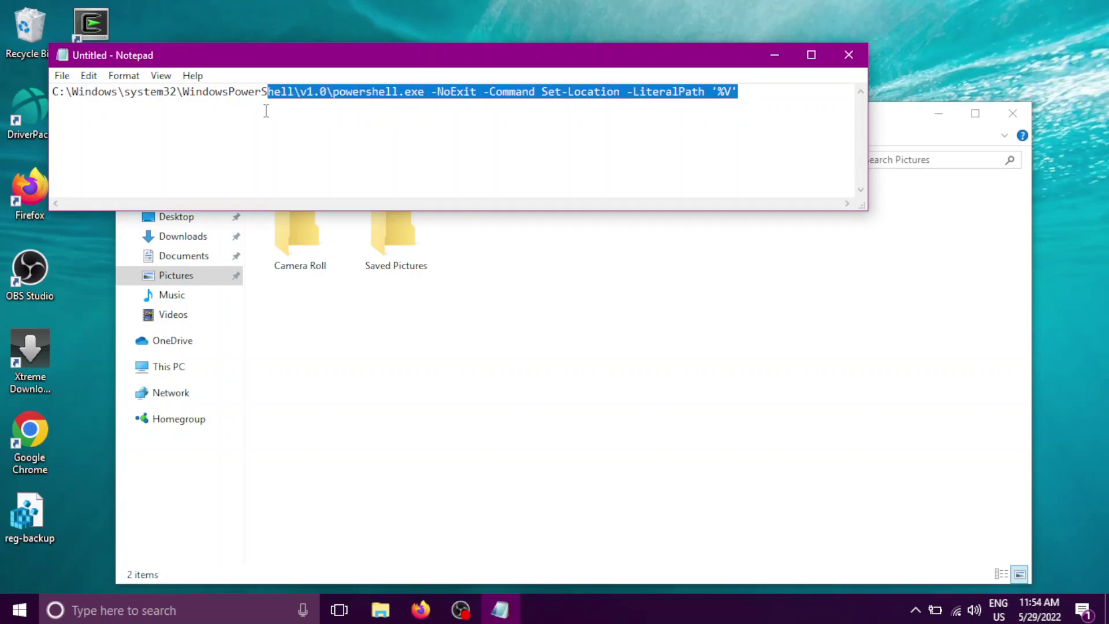
left_click(266, 111)
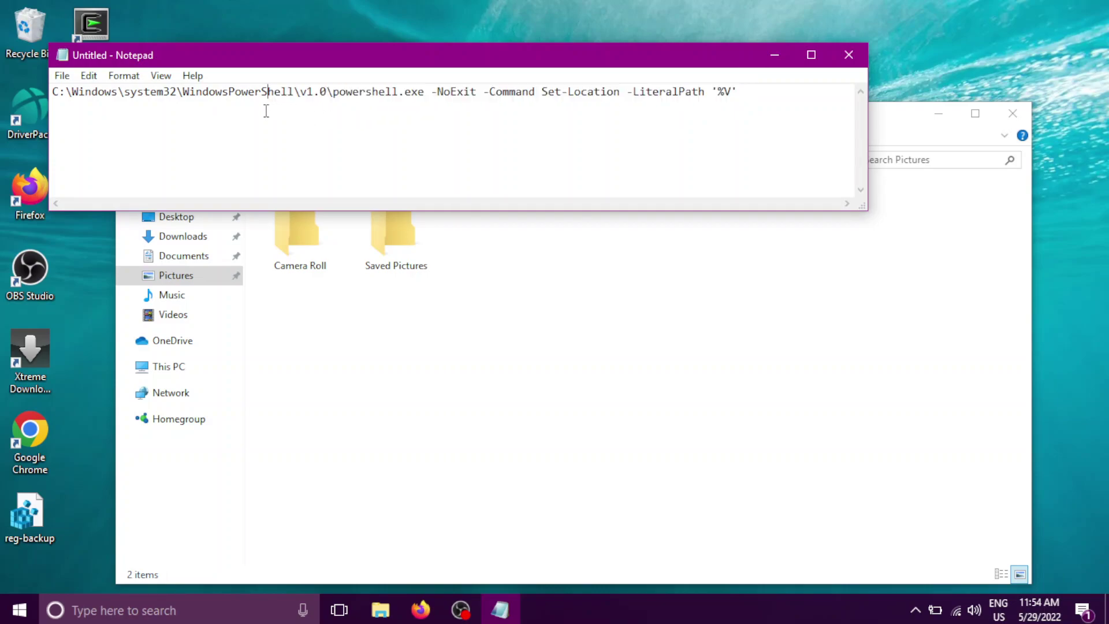